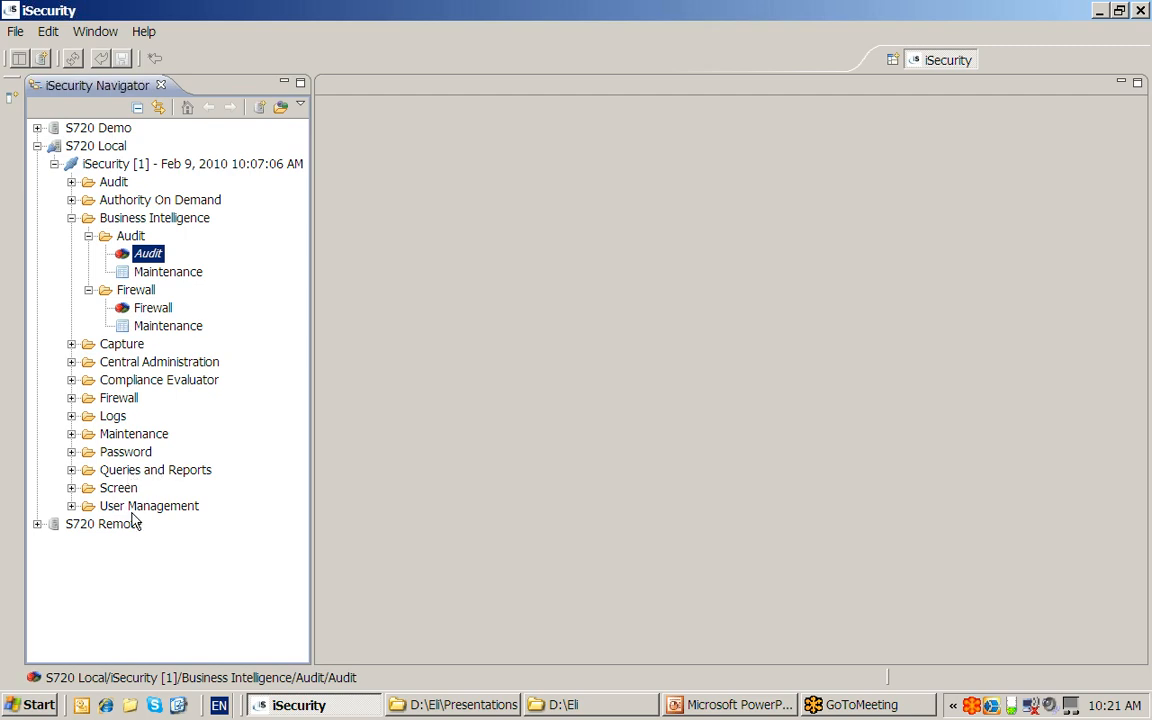
# - Open the Audit and Firewall visualizers, each over the last 15 days (Jan 26–Feb 9, 2010)
pyautogui.doubleClick(148, 254)
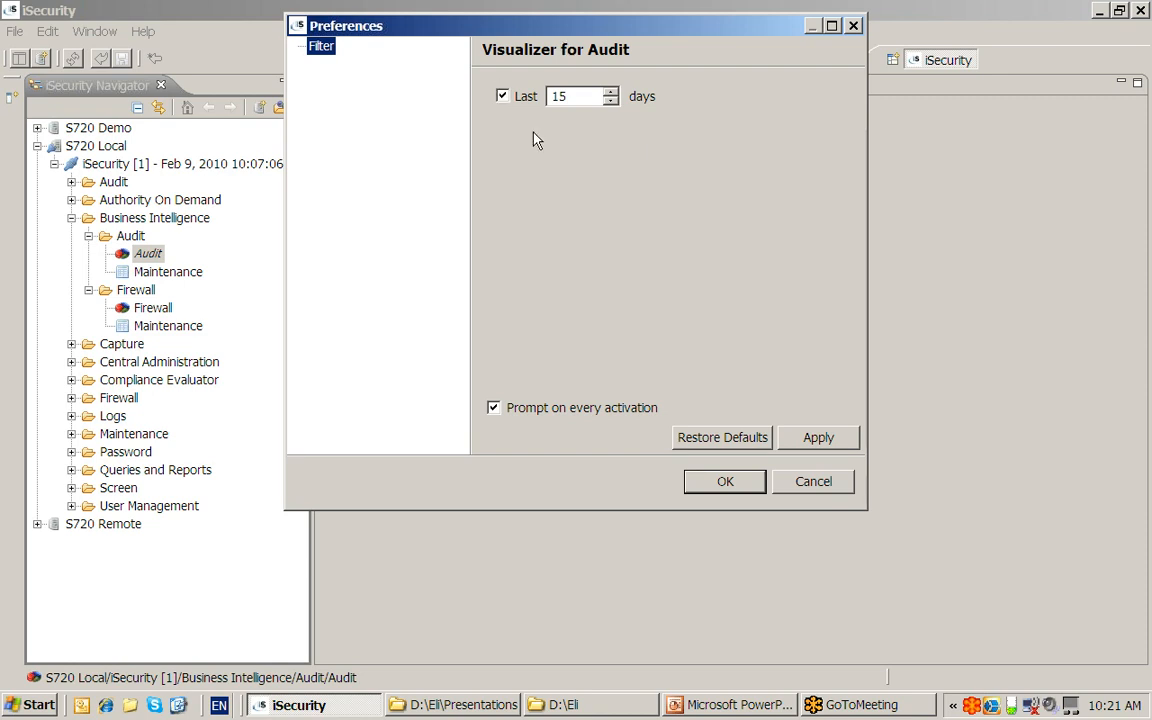
pyautogui.click(722, 483)
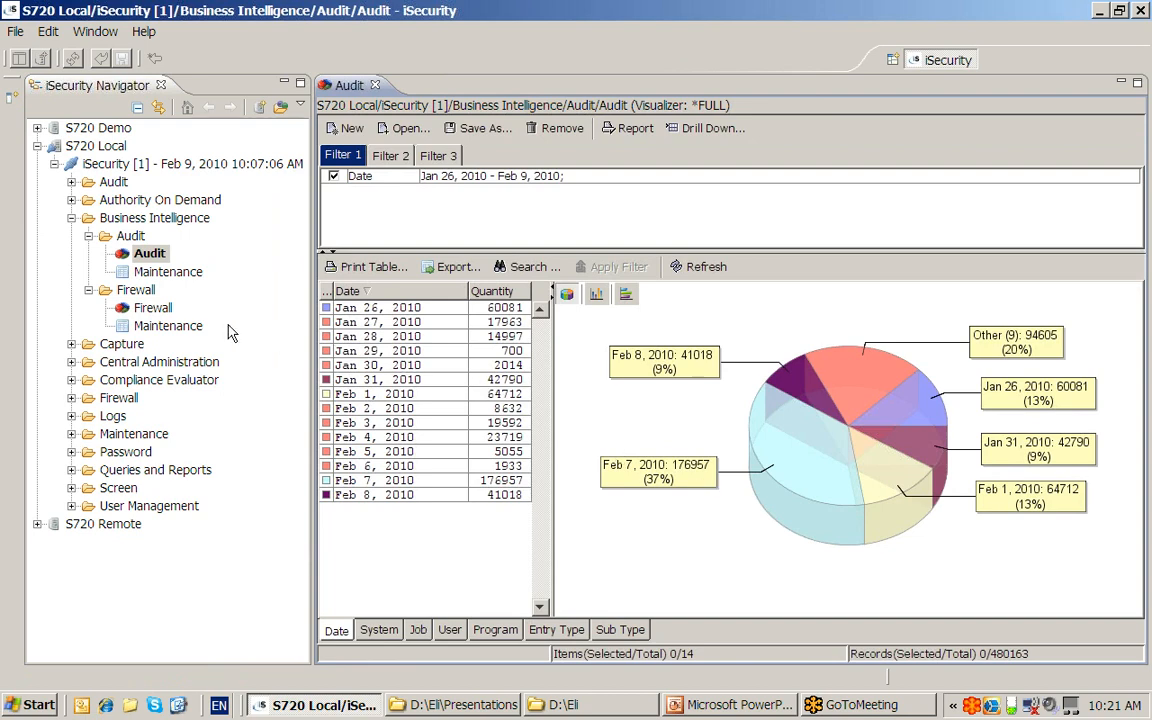
pyautogui.doubleClick(150, 309)
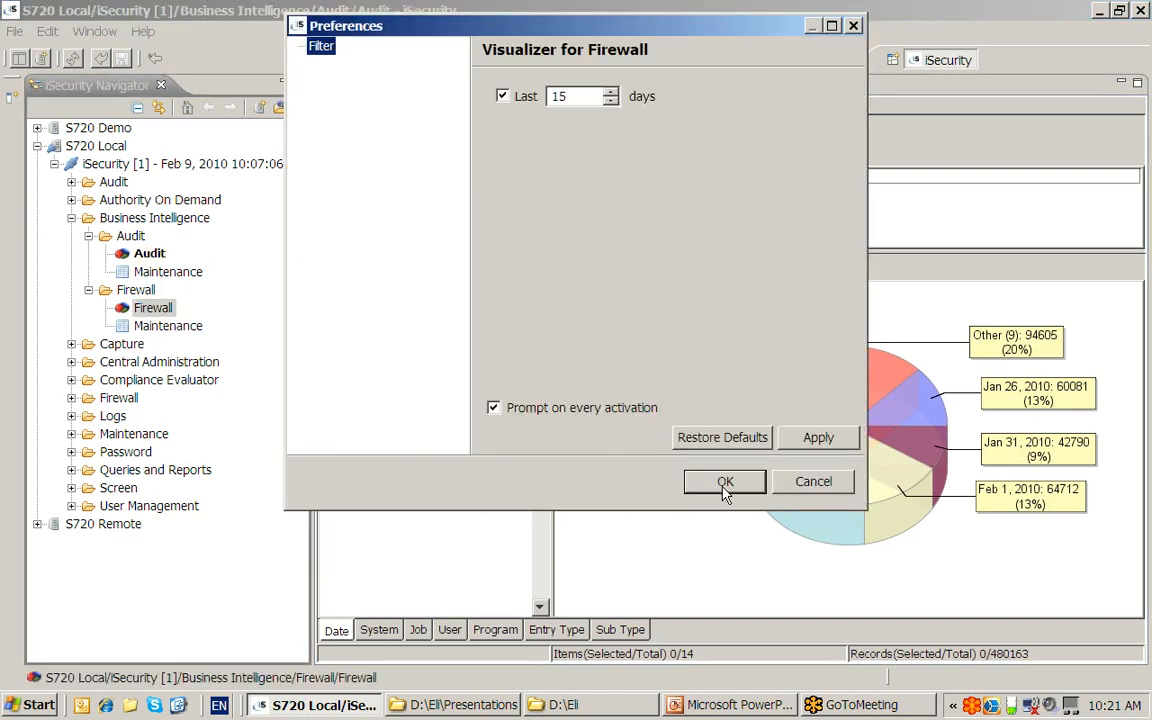
pyautogui.click(729, 484)
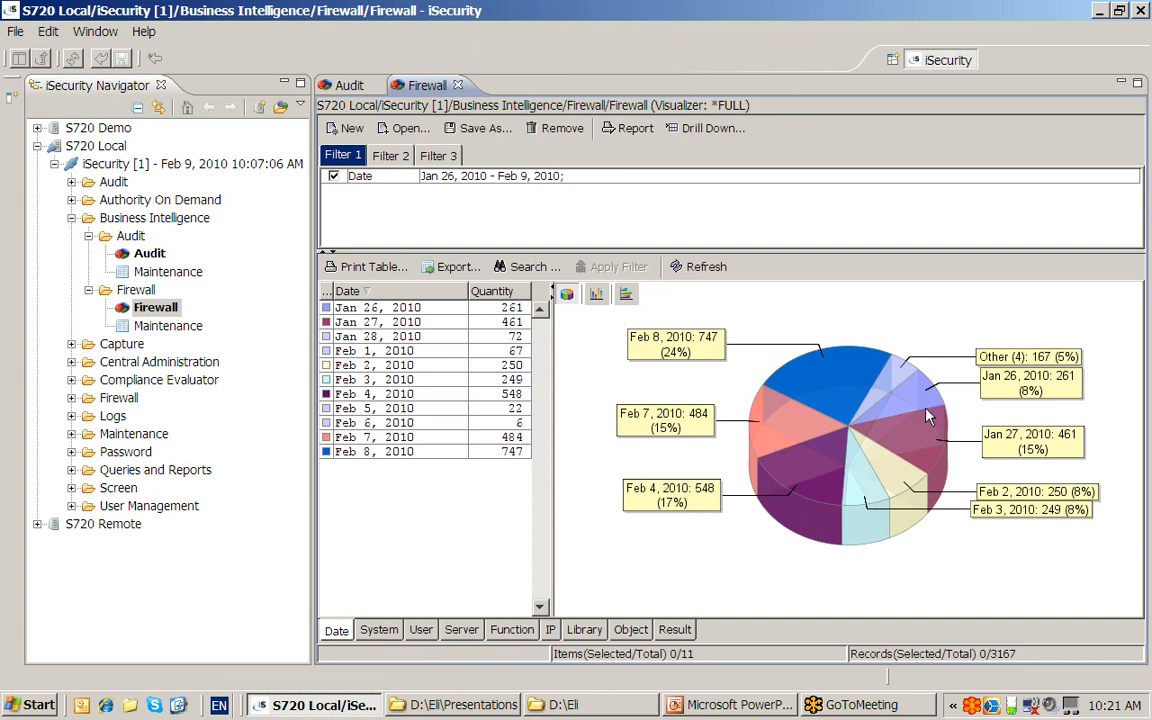
# - Sort the Firewall daily counts largest first and widen the table
pyautogui.click(491, 294)
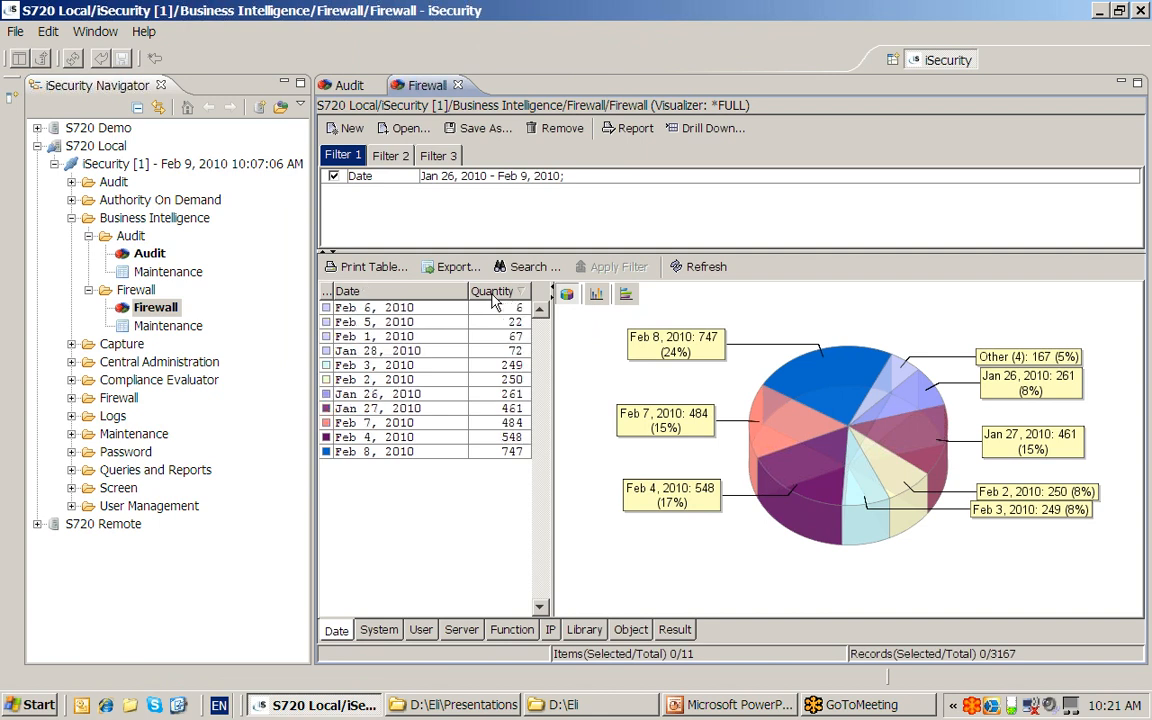
pyautogui.click(492, 294)
pyautogui.moveTo(552, 340); pyautogui.dragTo(600, 370)
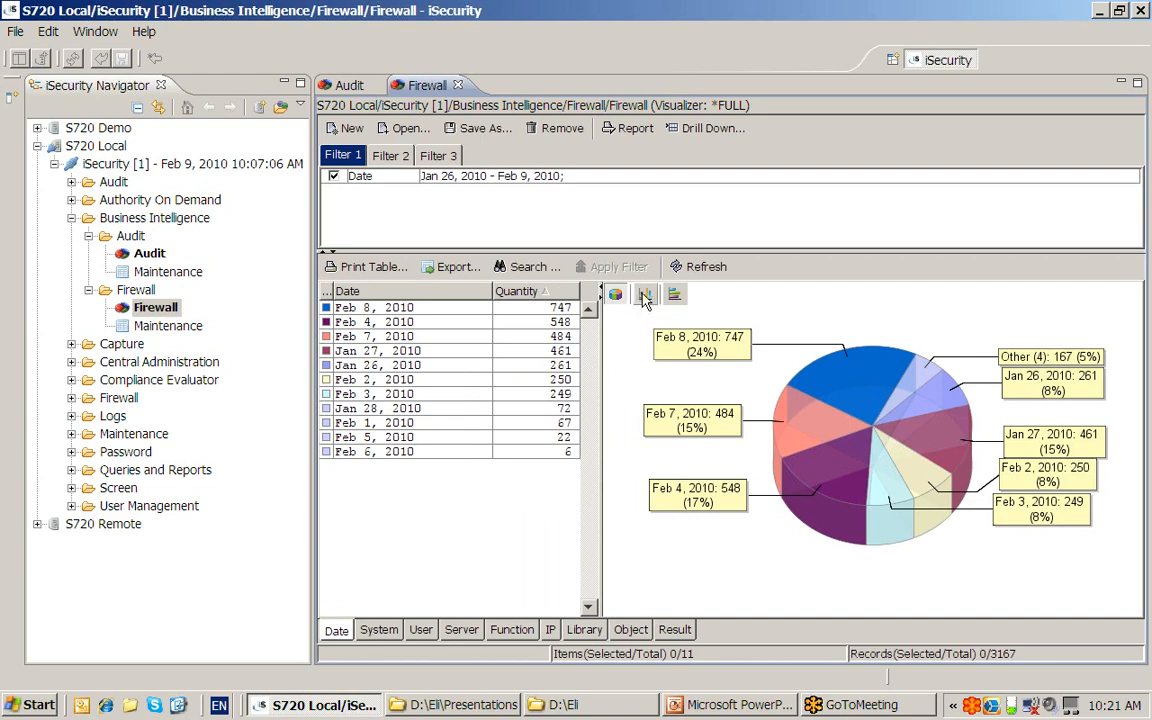
# - Try the bar, horizontal-bar and pie charts, then break the 3167 records down by system
pyautogui.click(645, 296)
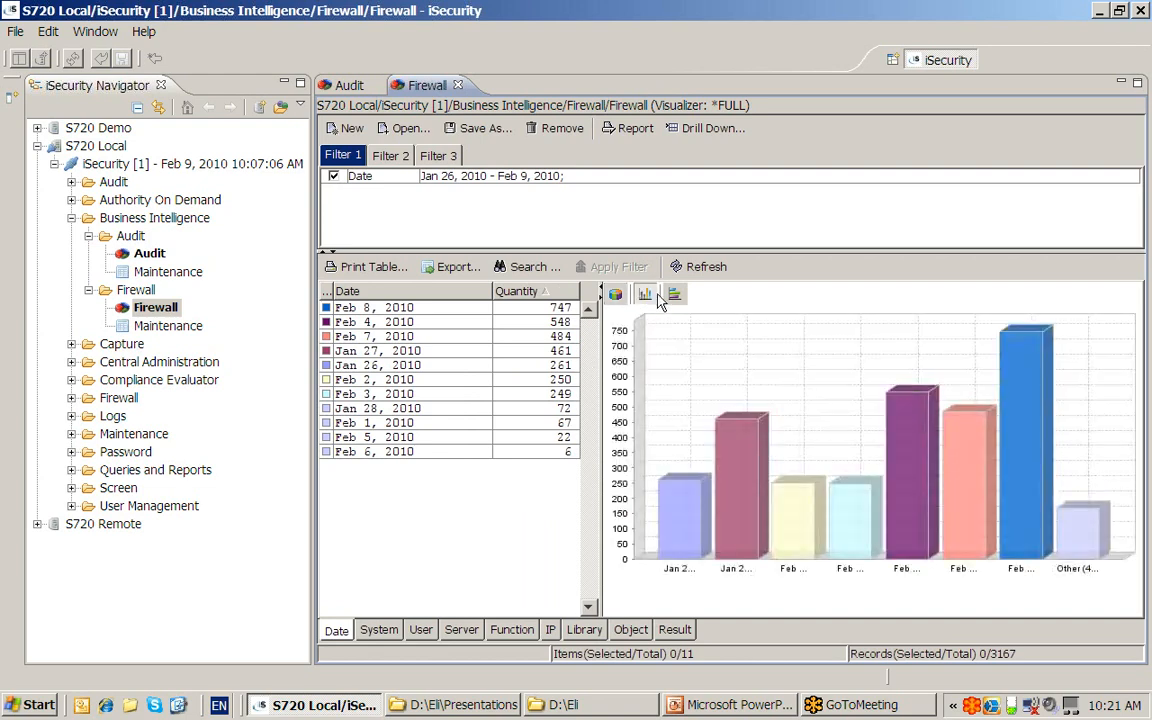
pyautogui.click(675, 296)
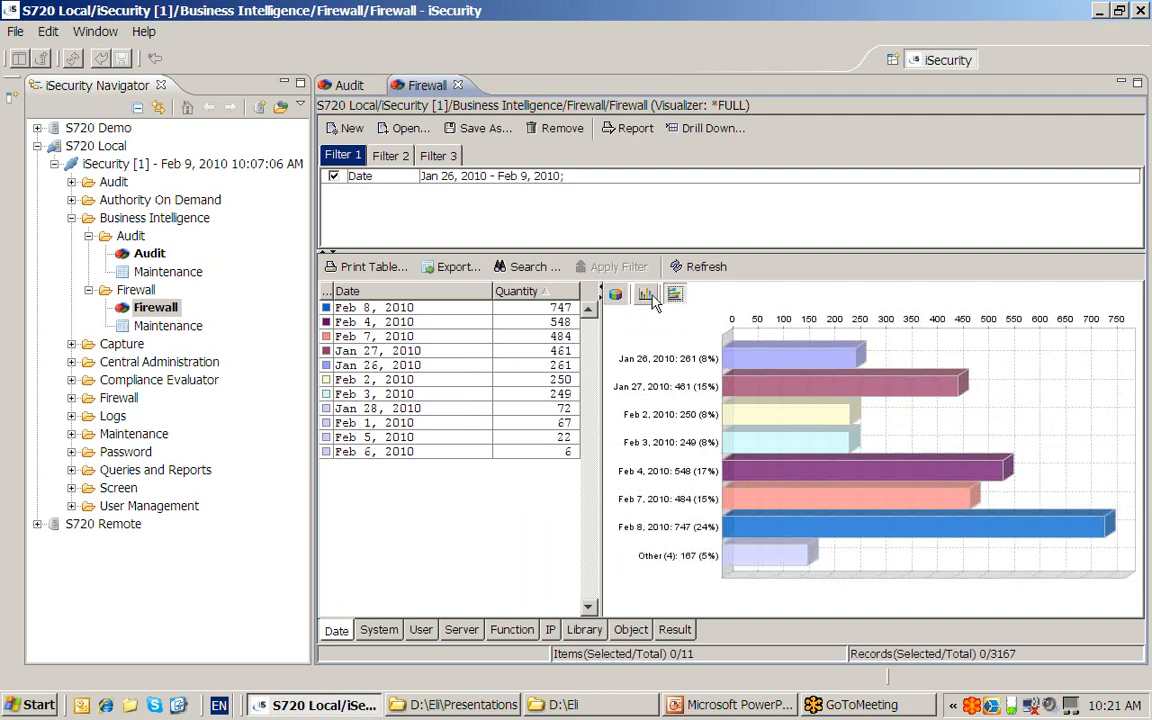
pyautogui.click(644, 295)
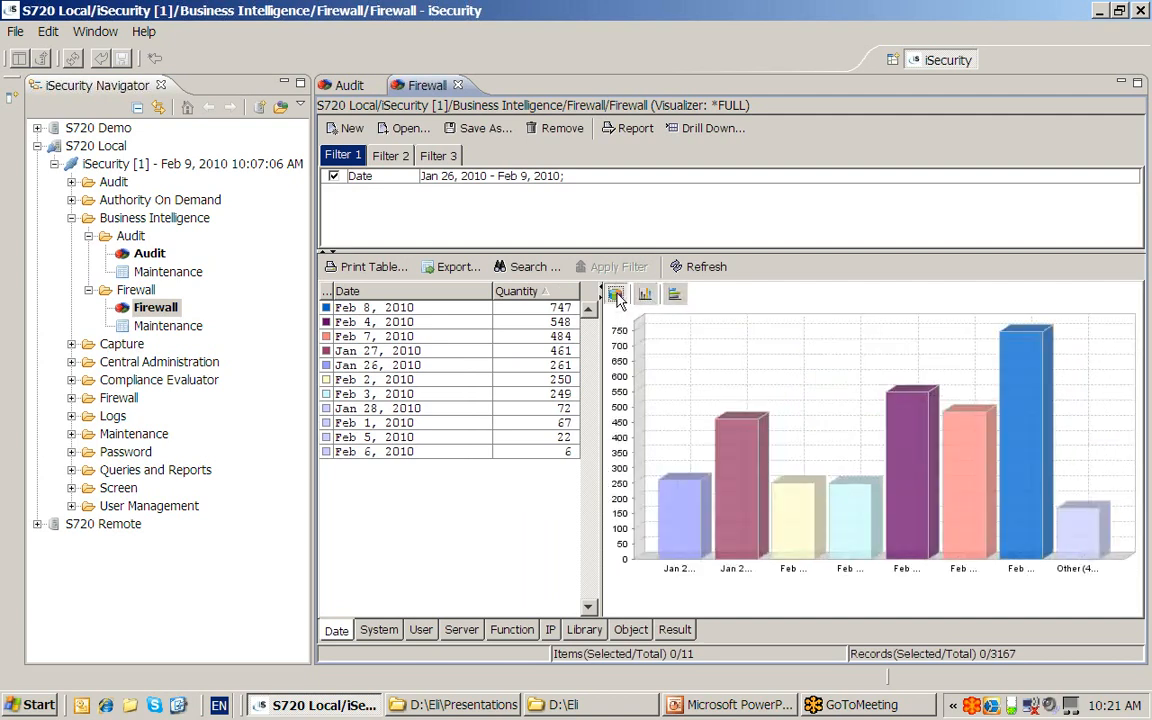
pyautogui.click(616, 295)
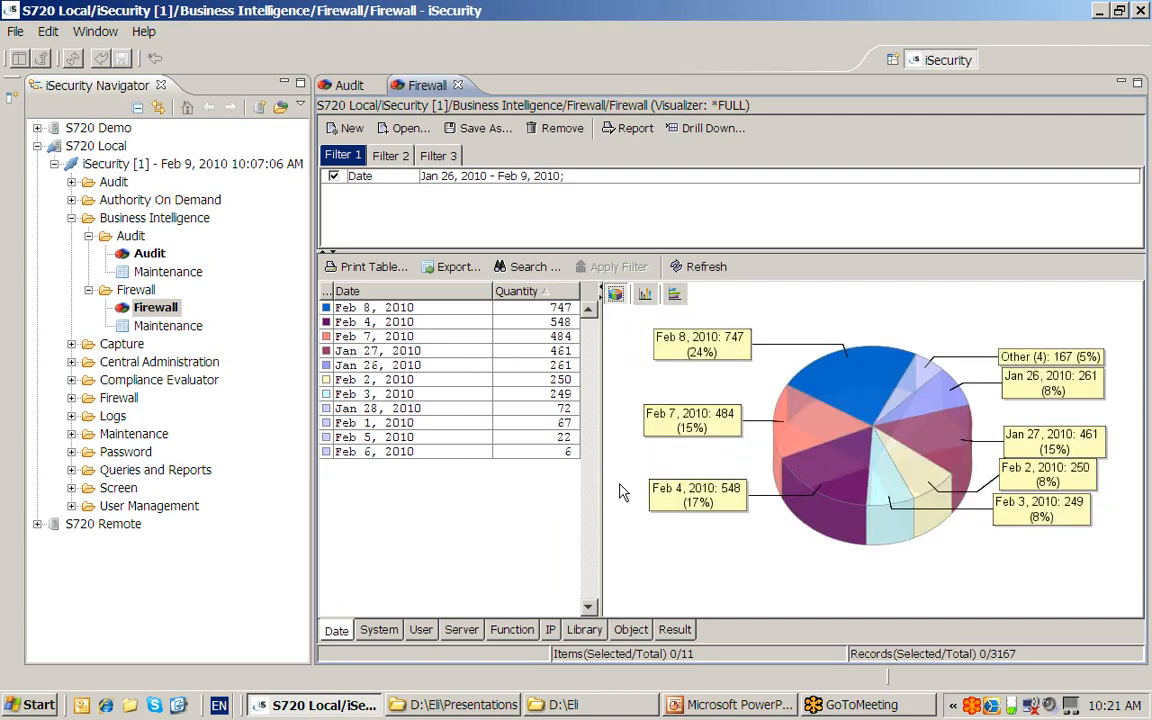
pyautogui.click(380, 631)
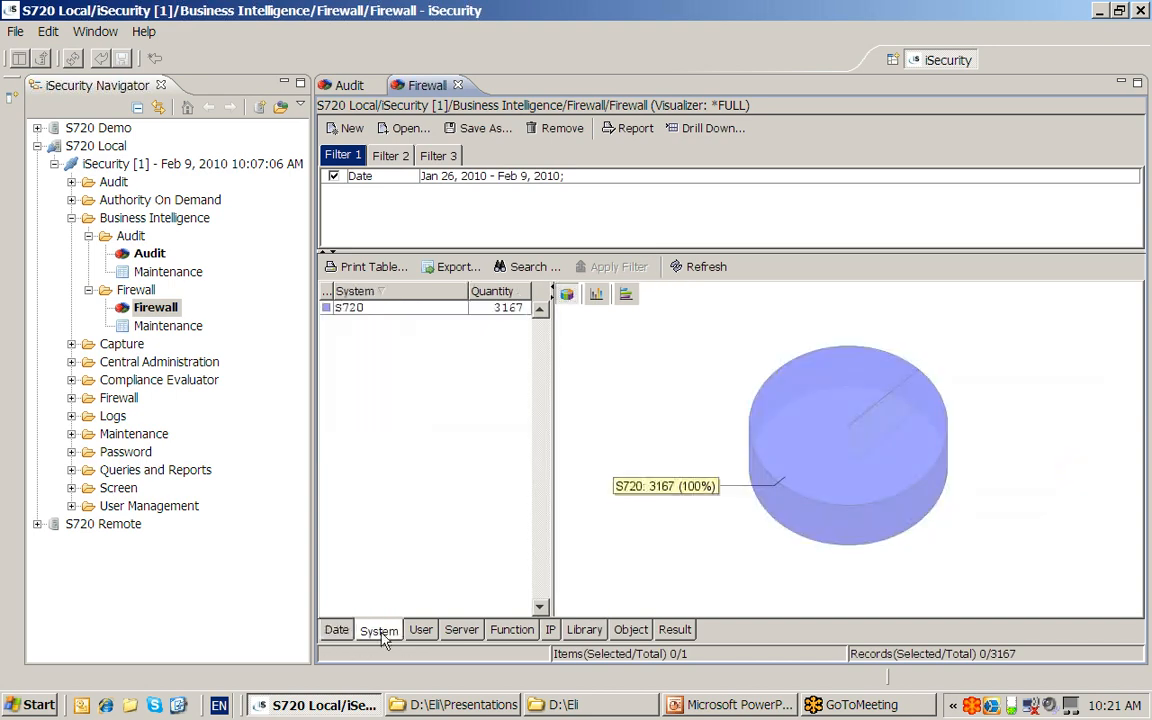
# - Break the Firewall records down by user, sorted largest quantity first
pyautogui.click(421, 632)
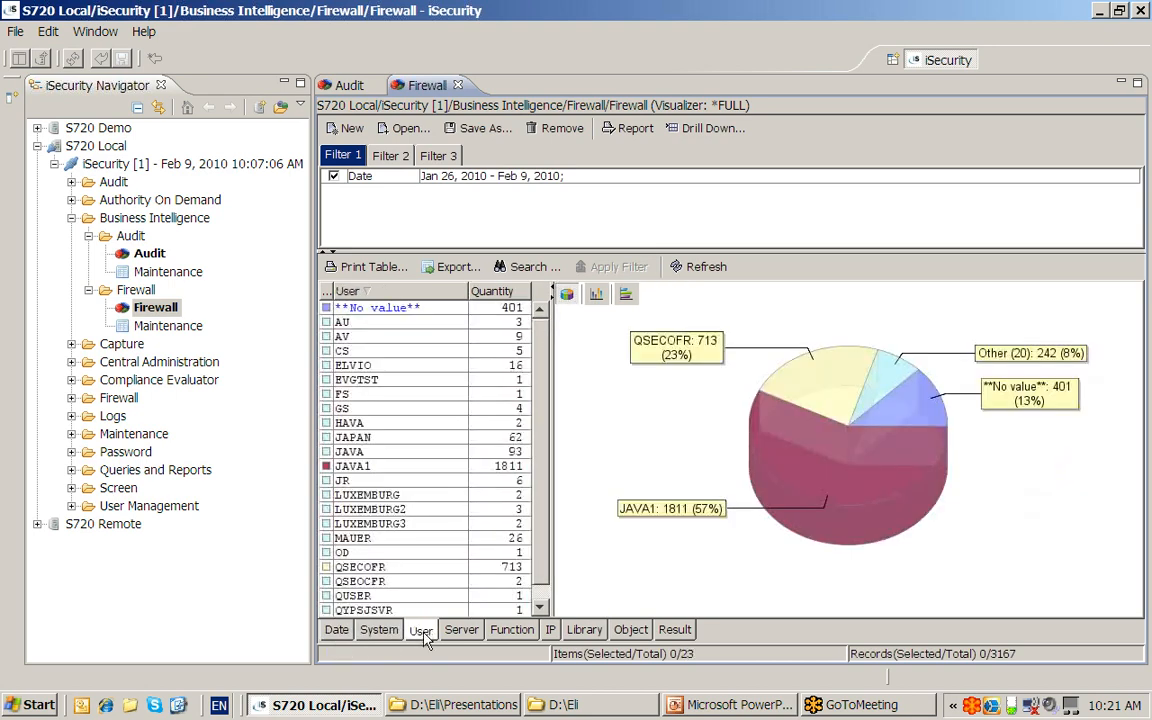
pyautogui.click(505, 292)
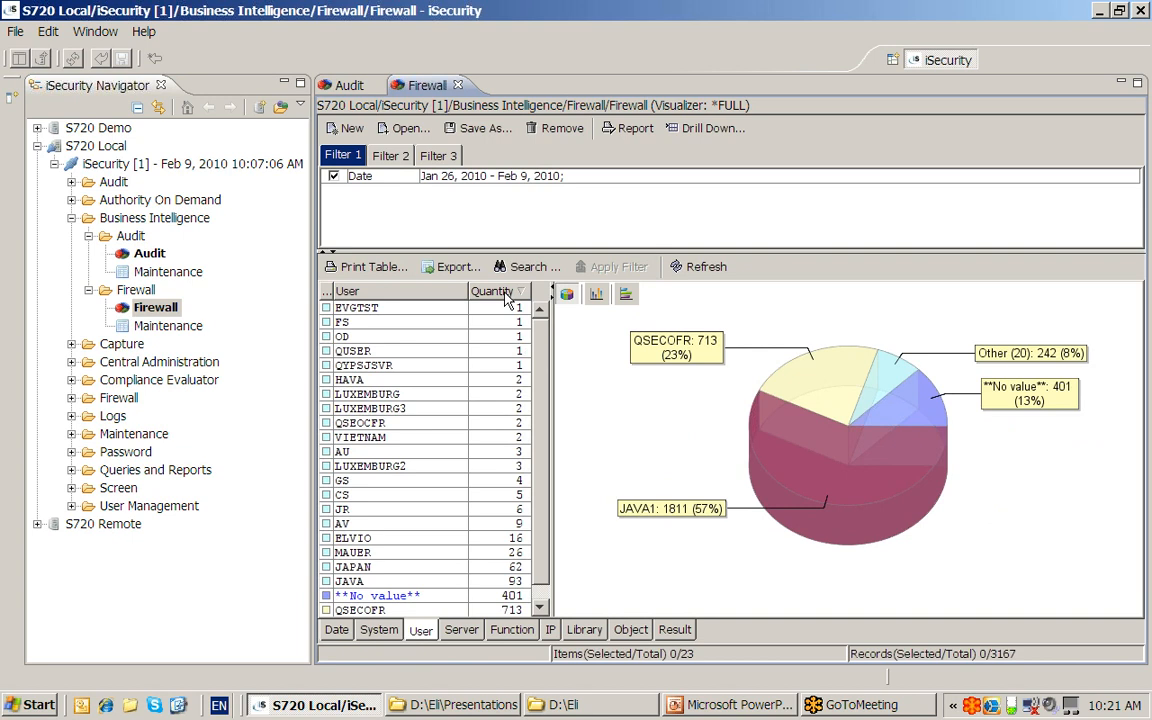
pyautogui.click(505, 292)
# - Filter on four users and split their 27 records by server: SQL 10, SIGNON 9, TCPSGN 8
pyautogui.click(400, 394)
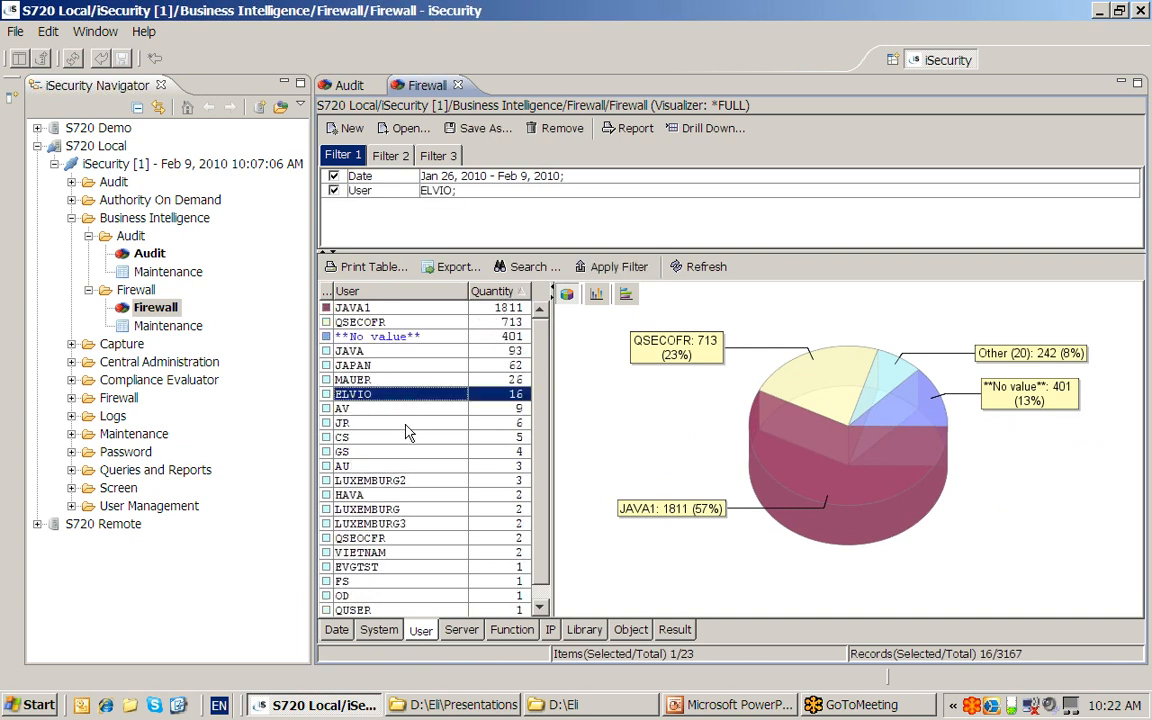
pyautogui.keyDown('ctrl'); pyautogui.click(400, 423); pyautogui.keyUp('ctrl')
pyautogui.keyDown('ctrl'); pyautogui.click(392, 508); pyautogui.keyUp('ctrl')
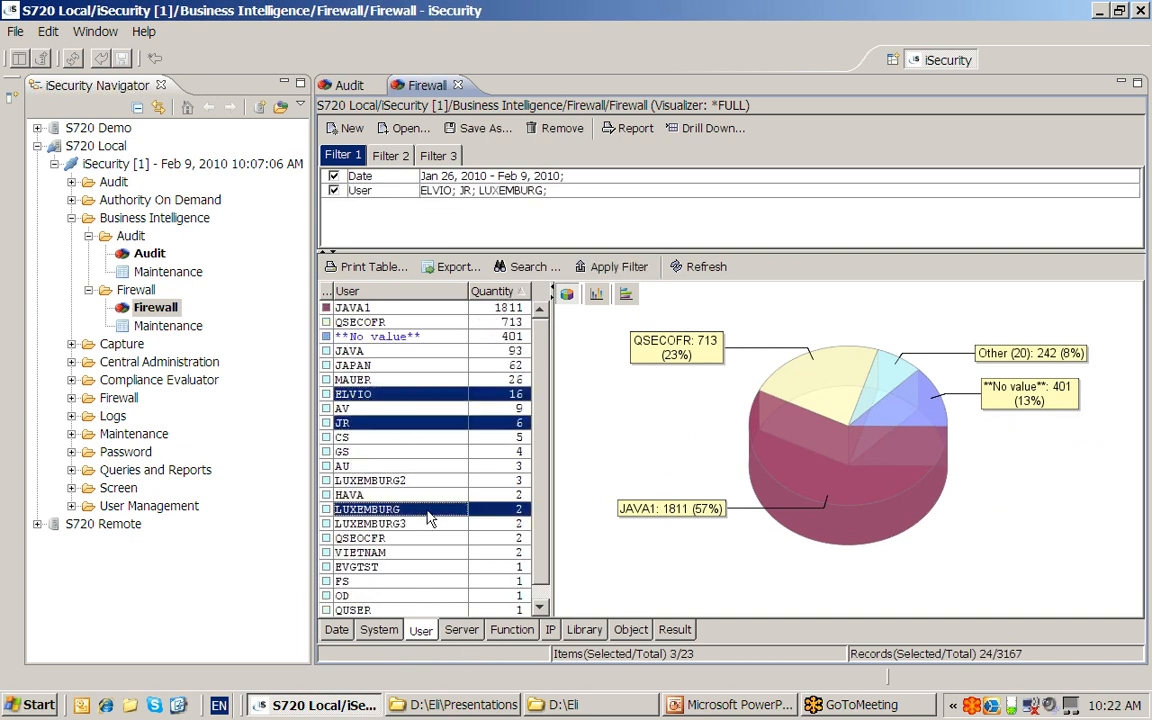
pyautogui.keyDown('ctrl'); pyautogui.click(398, 467); pyautogui.keyUp('ctrl')
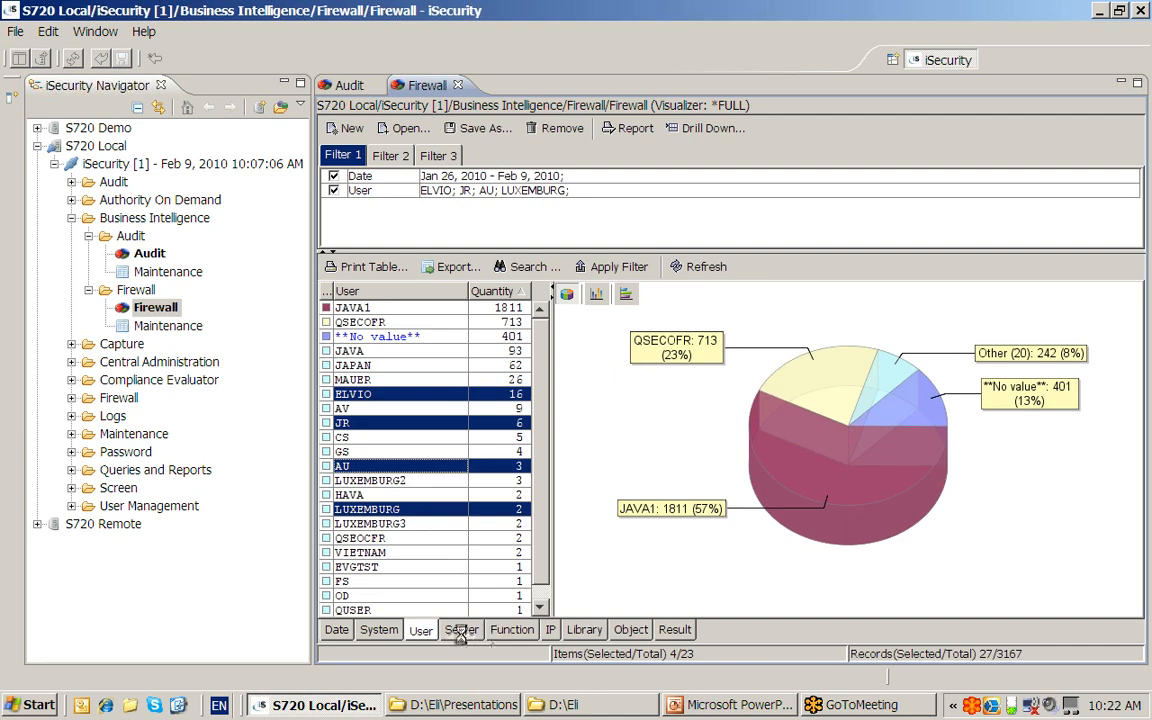
pyautogui.click(460, 630)
pyautogui.moveTo(549, 522); pyautogui.dragTo(722, 514)
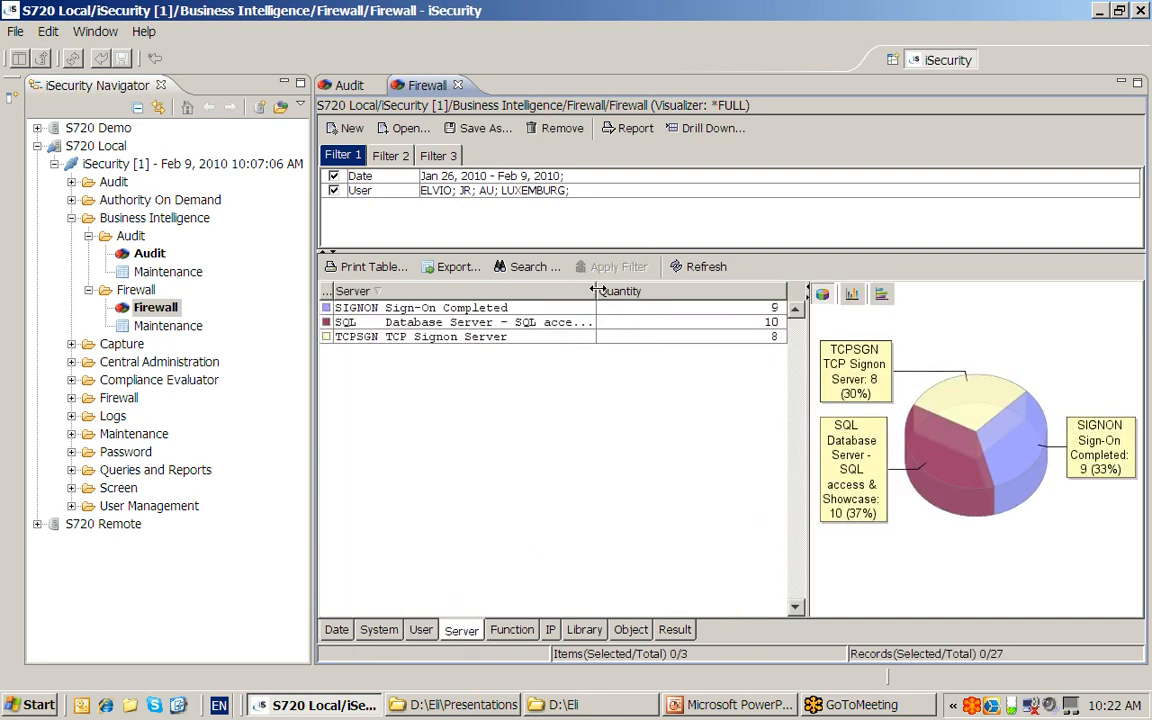
# - Review the 27 filtered Firewall records by function, IP address and library, then return to Audit
pyautogui.moveTo(679, 290); pyautogui.dragTo(686, 290)
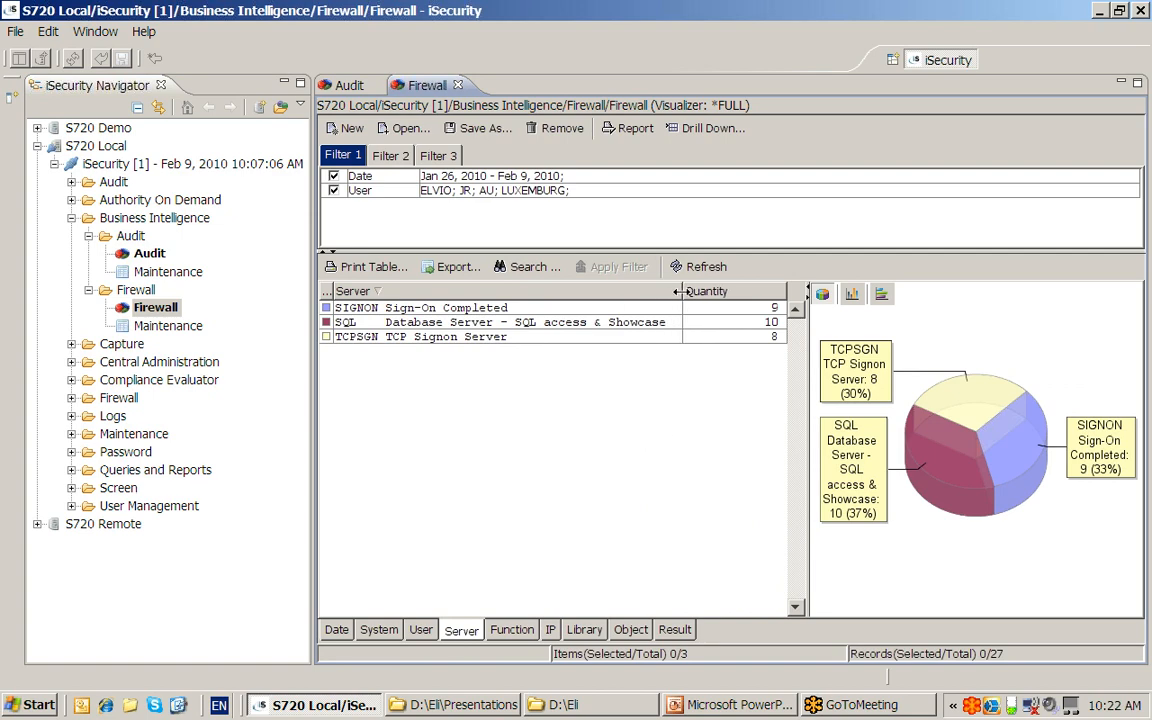
pyautogui.click(516, 632)
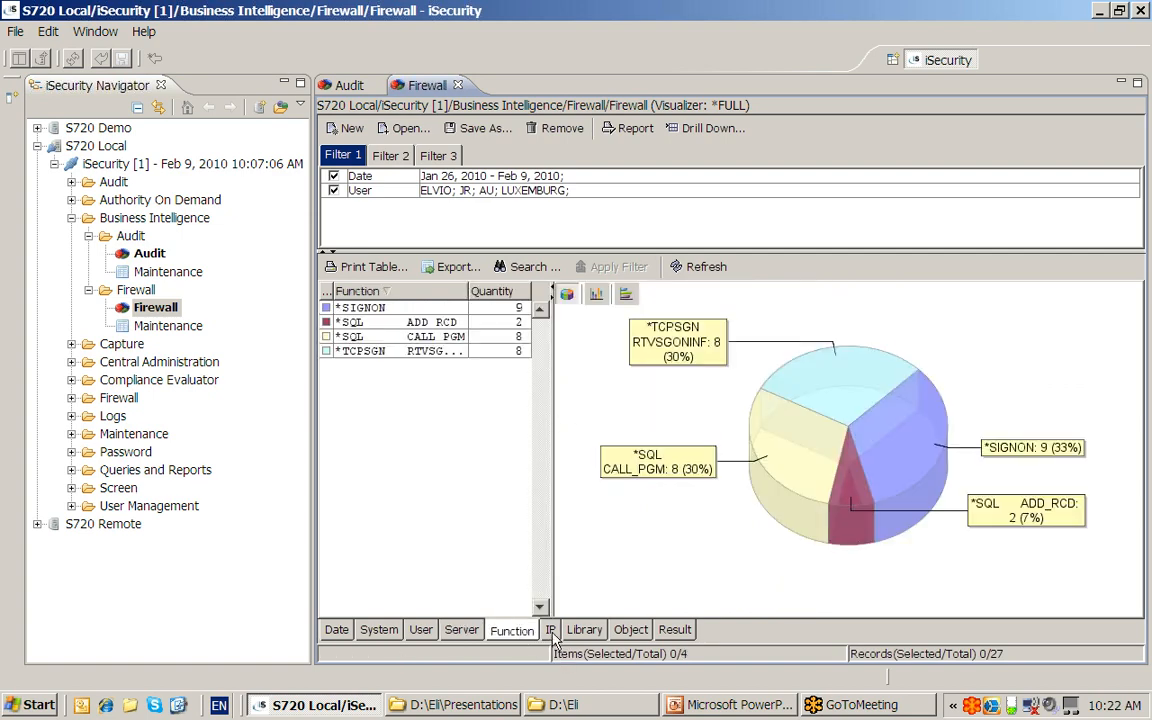
pyautogui.click(551, 631)
pyautogui.click(585, 631)
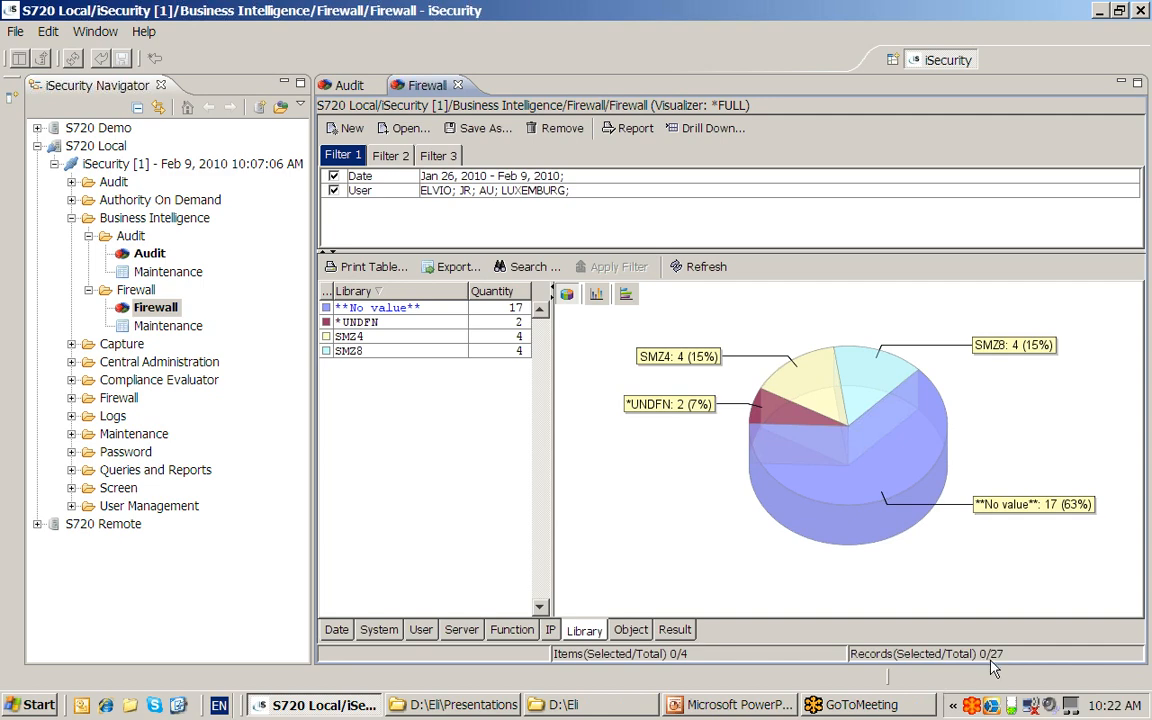
pyautogui.click(349, 87)
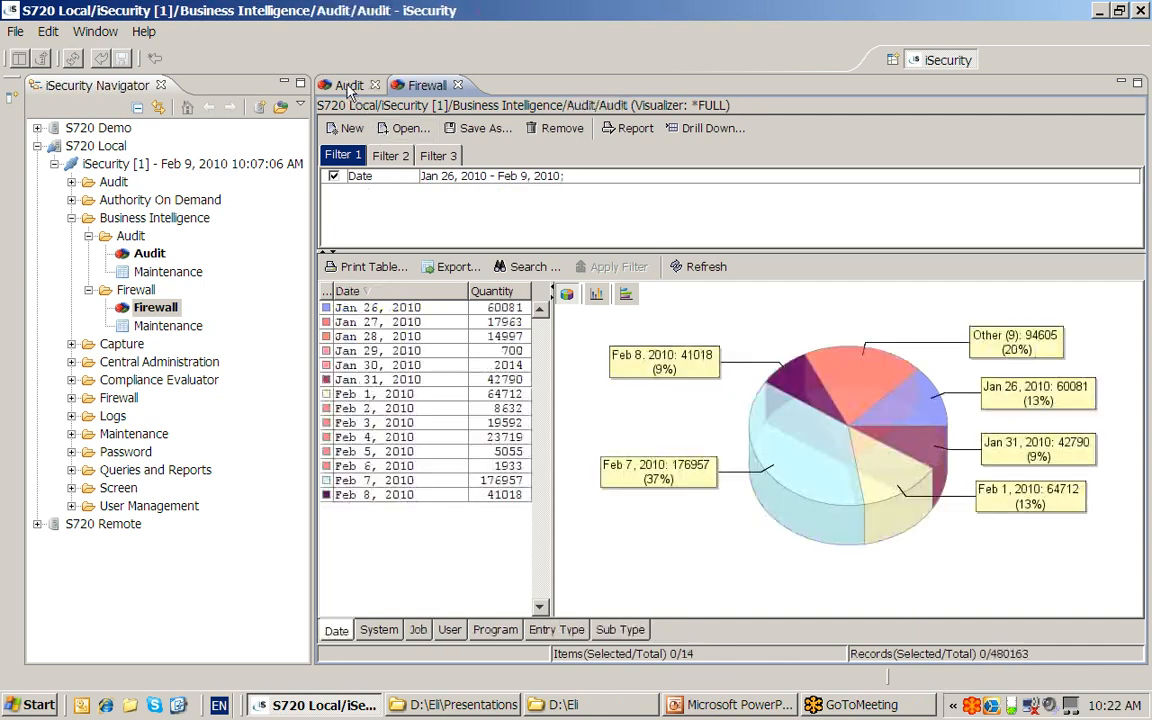
# - Filter the Audit data to Feb 1–8, 2010 and break it down by system
pyautogui.click(383, 397)
pyautogui.keyDown('shift'); pyautogui.click(388, 494); pyautogui.keyUp('shift')
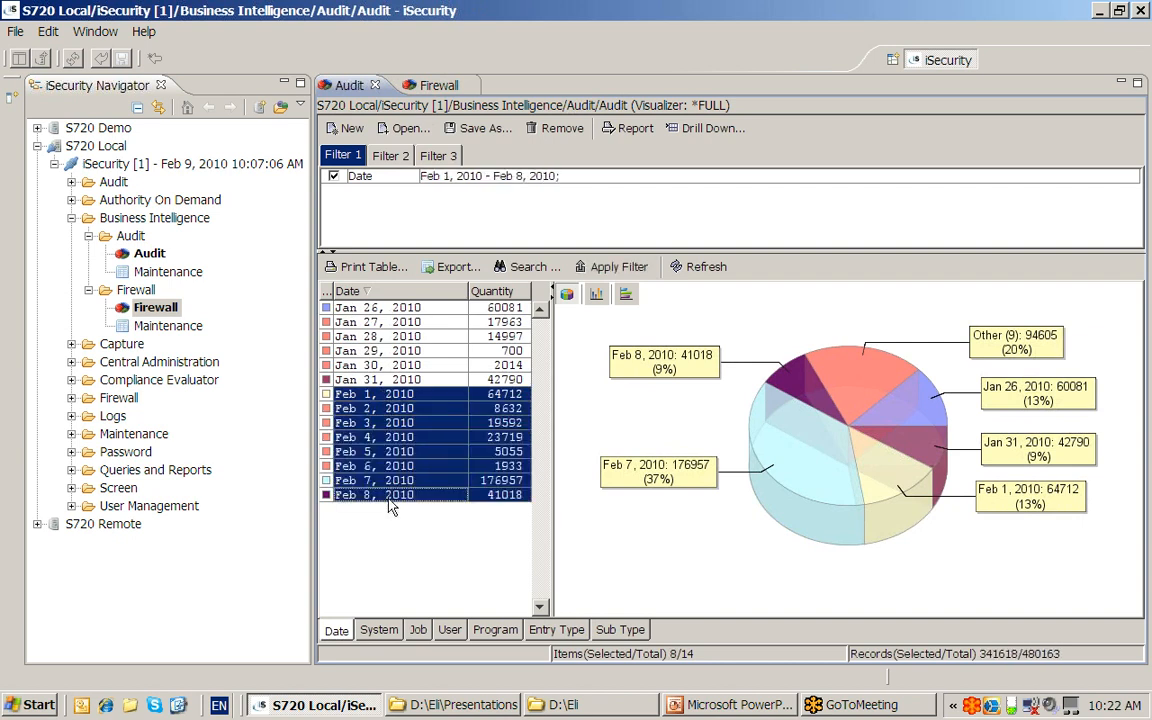
pyautogui.click(376, 628)
# - Group the 341618 records by job, user, program and finally entry type
pyautogui.click(418, 631)
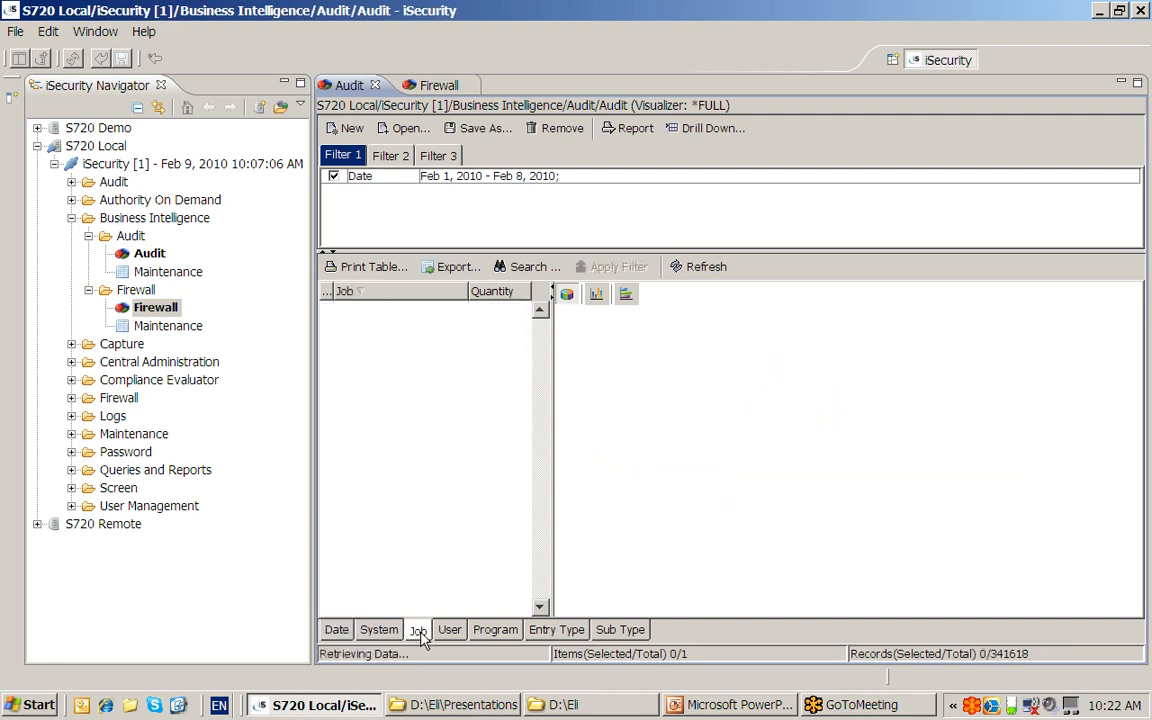
pyautogui.click(448, 630)
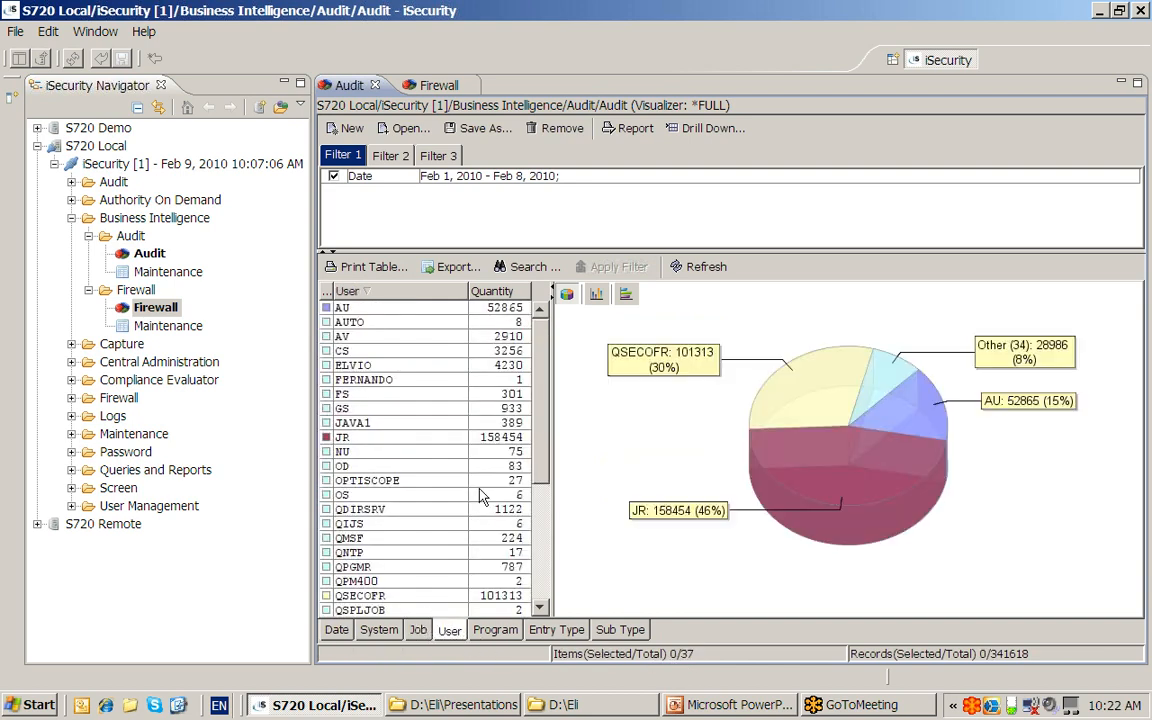
pyautogui.click(495, 632)
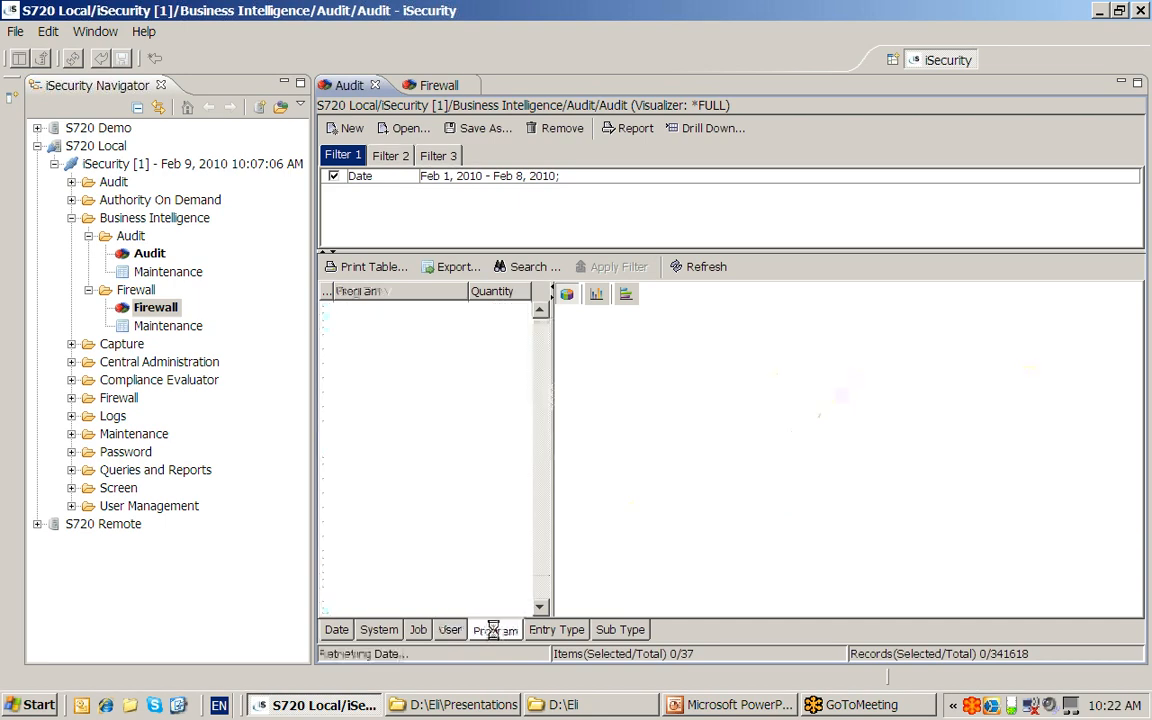
pyautogui.click(550, 630)
pyautogui.moveTo(552, 524); pyautogui.dragTo(826, 502)
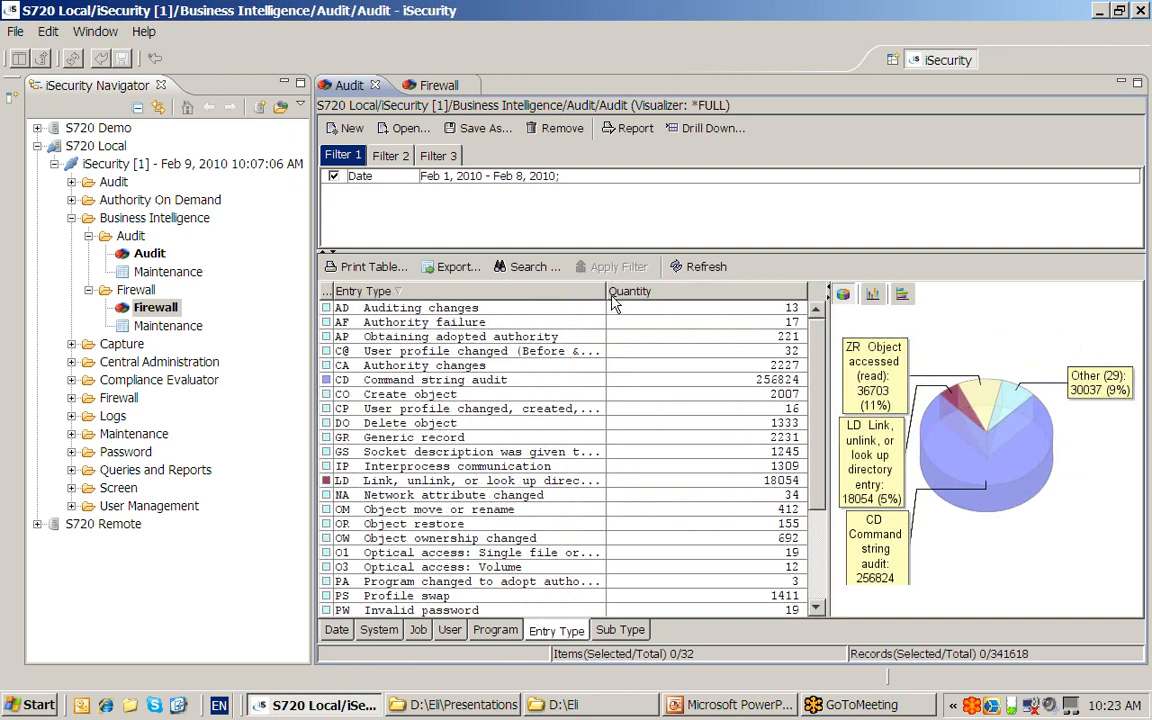
# - Filter on entry type AP Obtaining adopted authority and break it down by sub type
pyautogui.moveTo(602, 291); pyautogui.dragTo(743, 291)
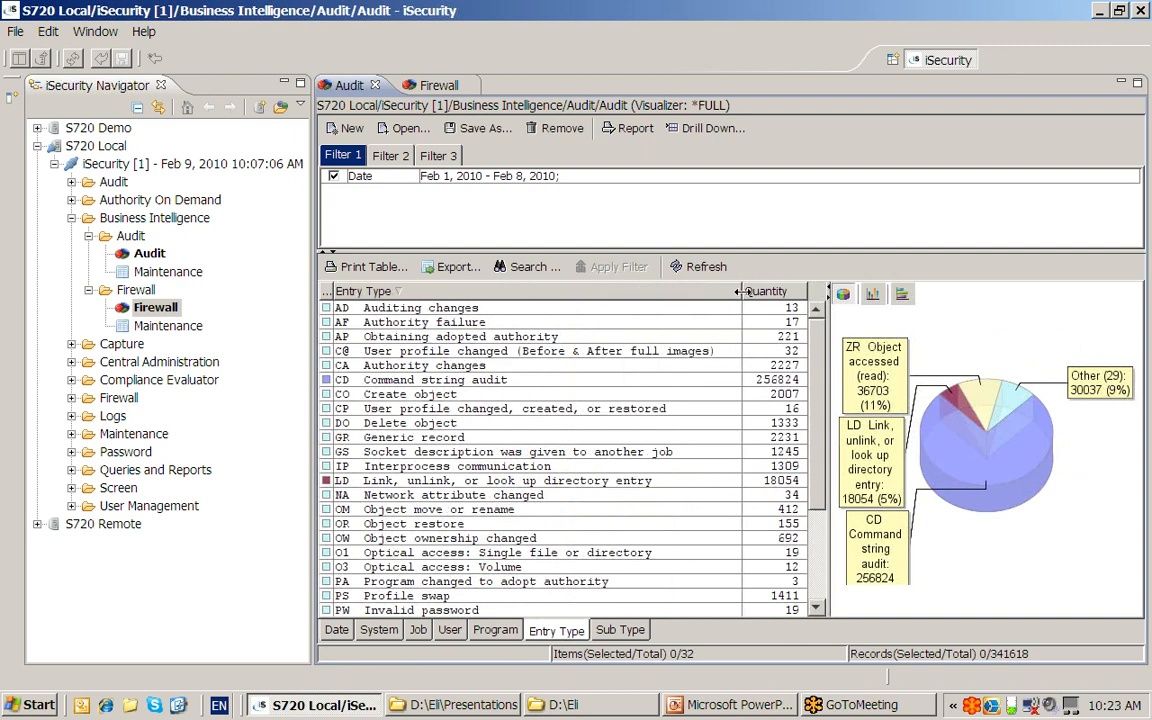
pyautogui.click(437, 338)
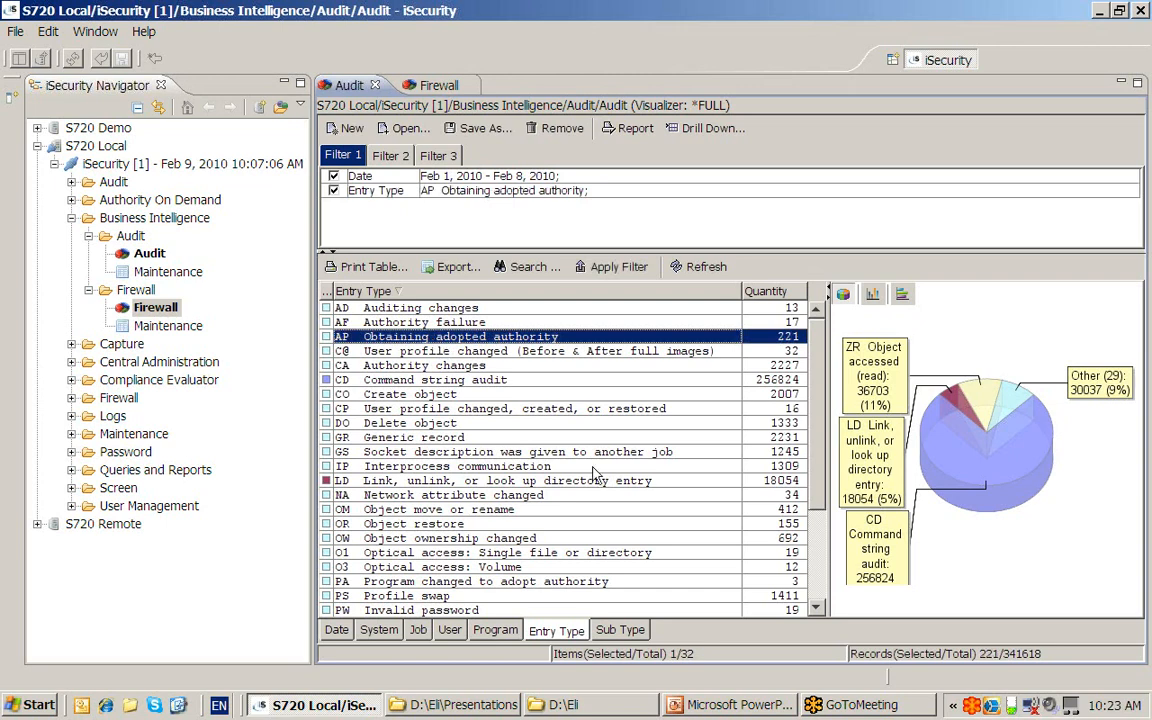
pyautogui.click(618, 630)
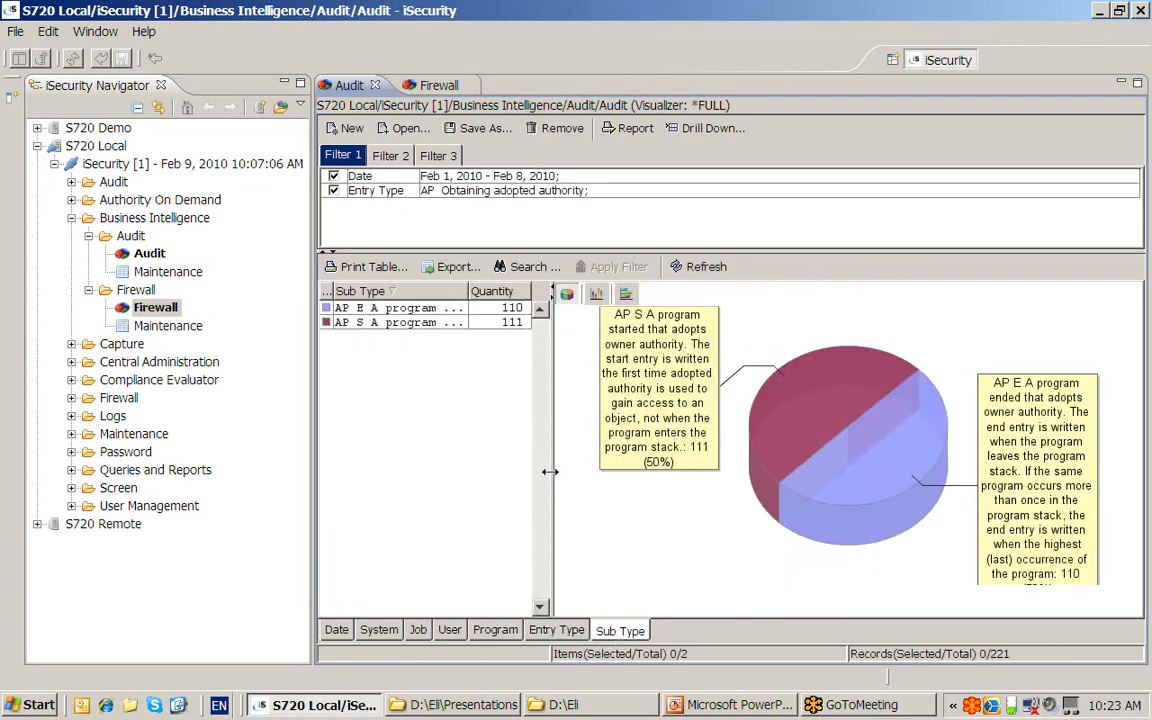
# - Filter on the program-started AP sub type and view the 111 records by date
pyautogui.moveTo(552, 471); pyautogui.dragTo(788, 468)
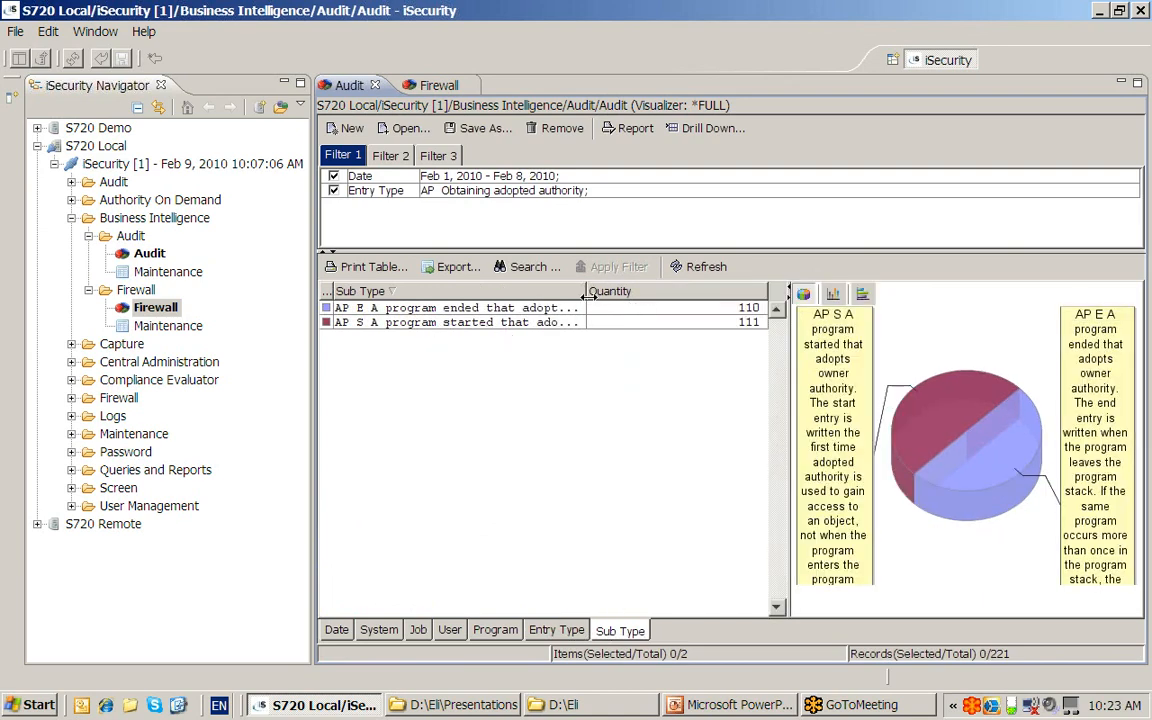
pyautogui.moveTo(588, 291); pyautogui.dragTo(698, 291)
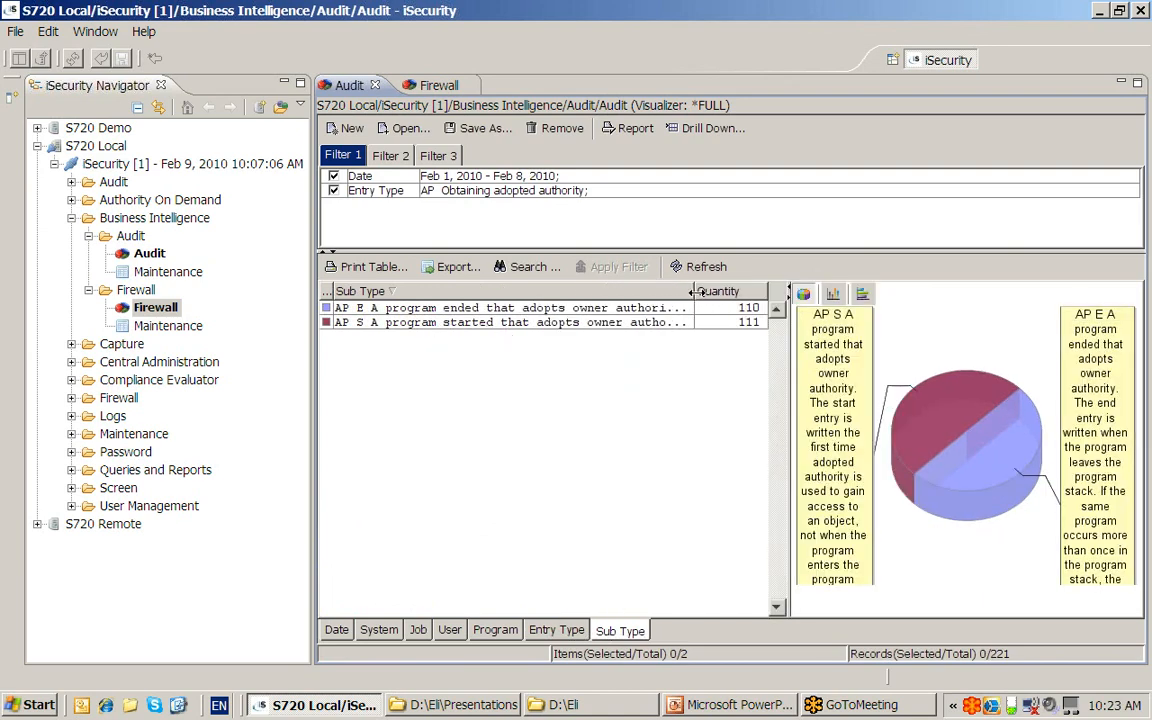
pyautogui.click(488, 325)
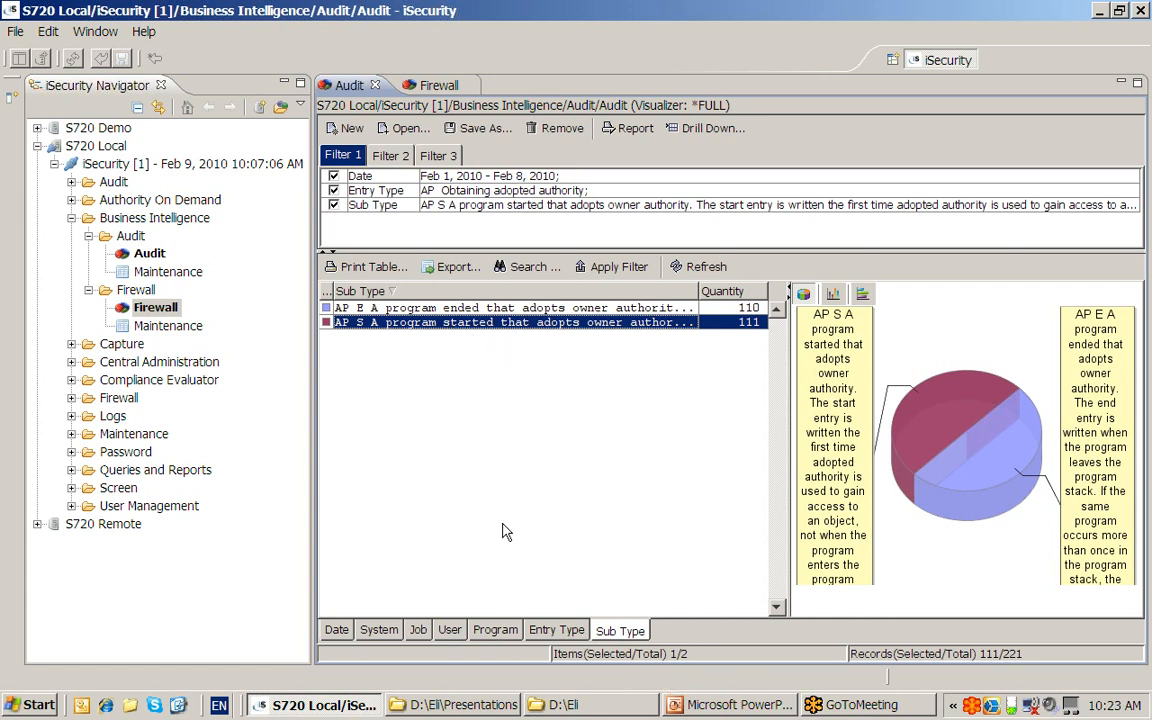
pyautogui.click(336, 629)
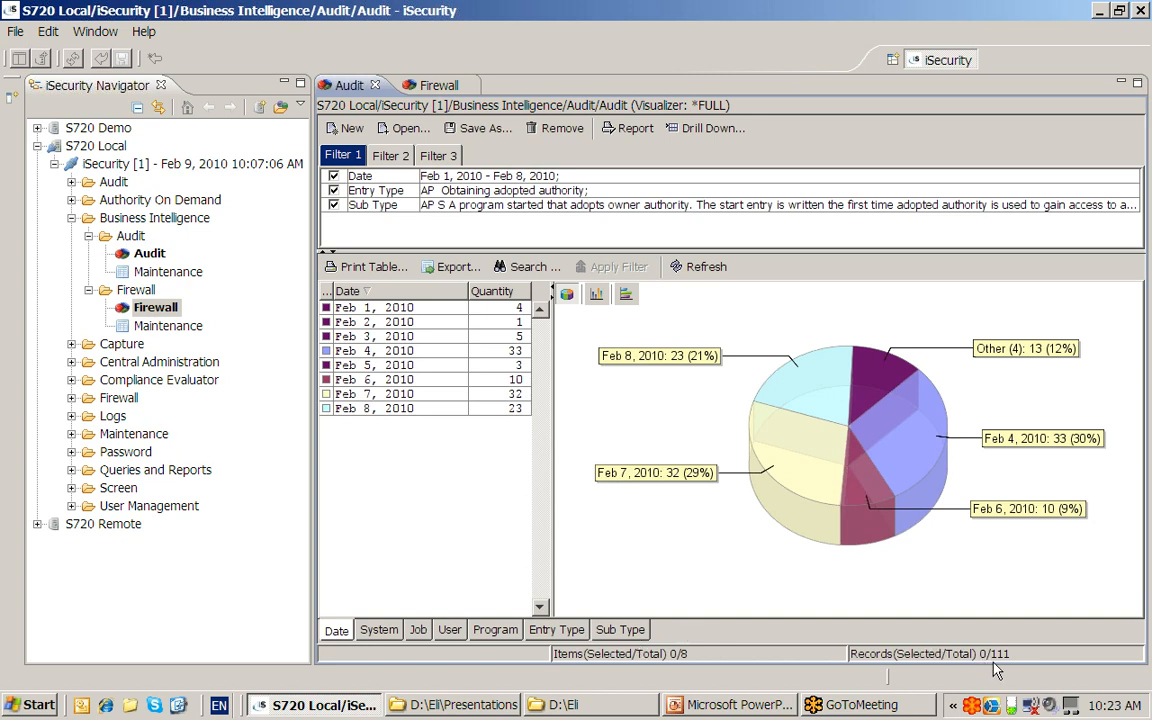
# - View the 111 AP records by system (all S720), then by job (QTVDEVICE 87)
pyautogui.click(379, 631)
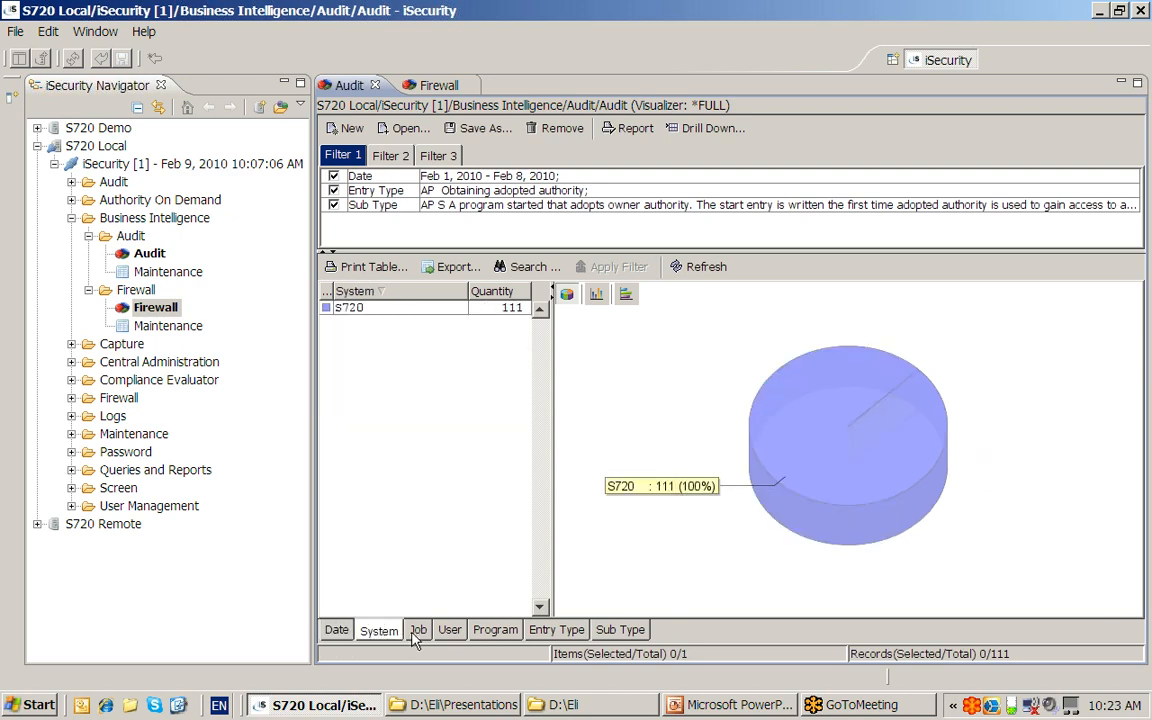
pyautogui.click(416, 633)
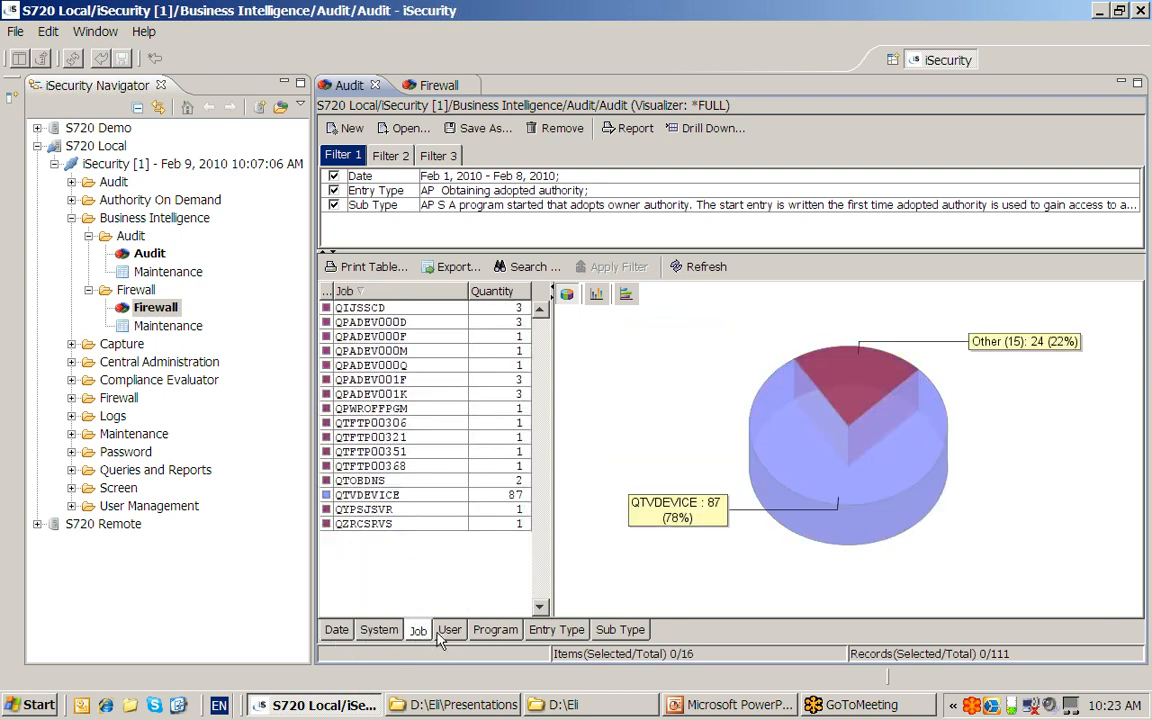
# - Add program QCMD (3 of 111 records) to the filter from the Program breakdown
pyautogui.click(446, 632)
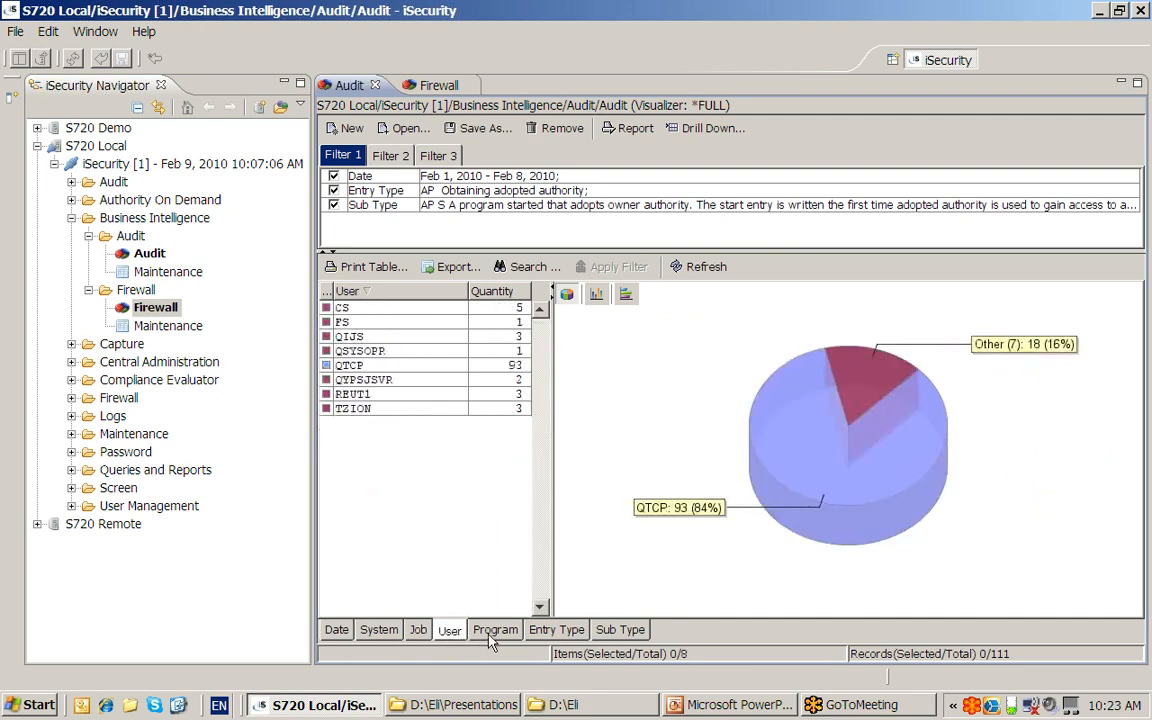
pyautogui.click(489, 633)
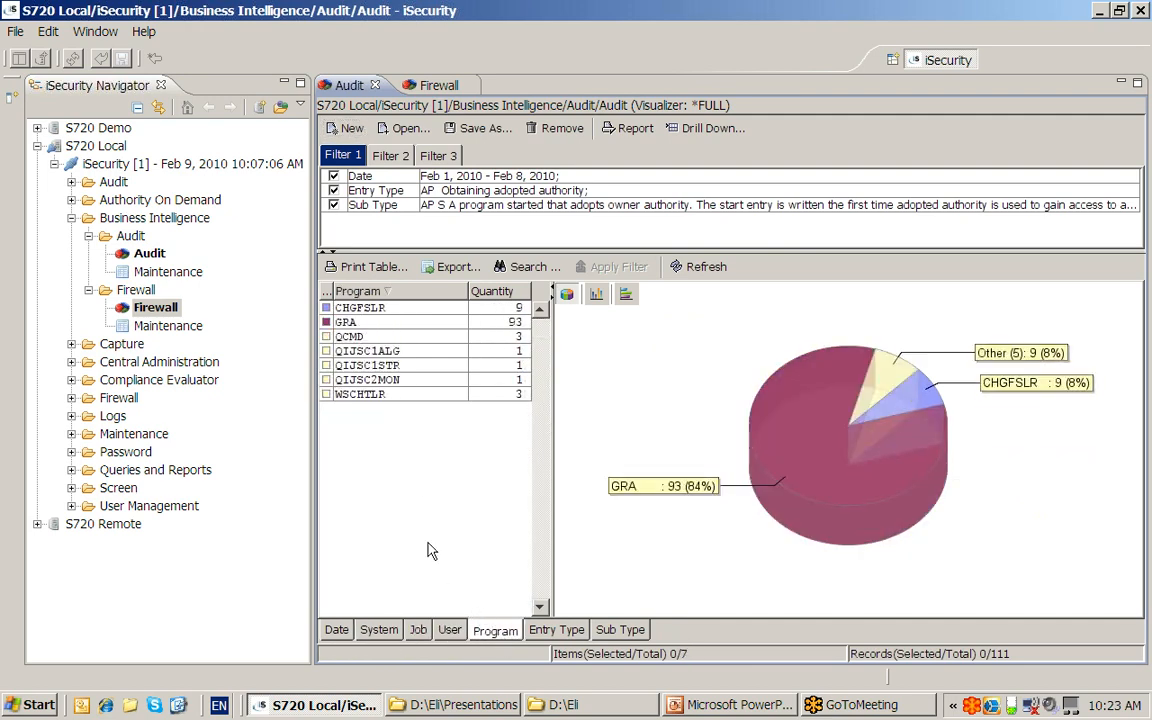
pyautogui.click(357, 339)
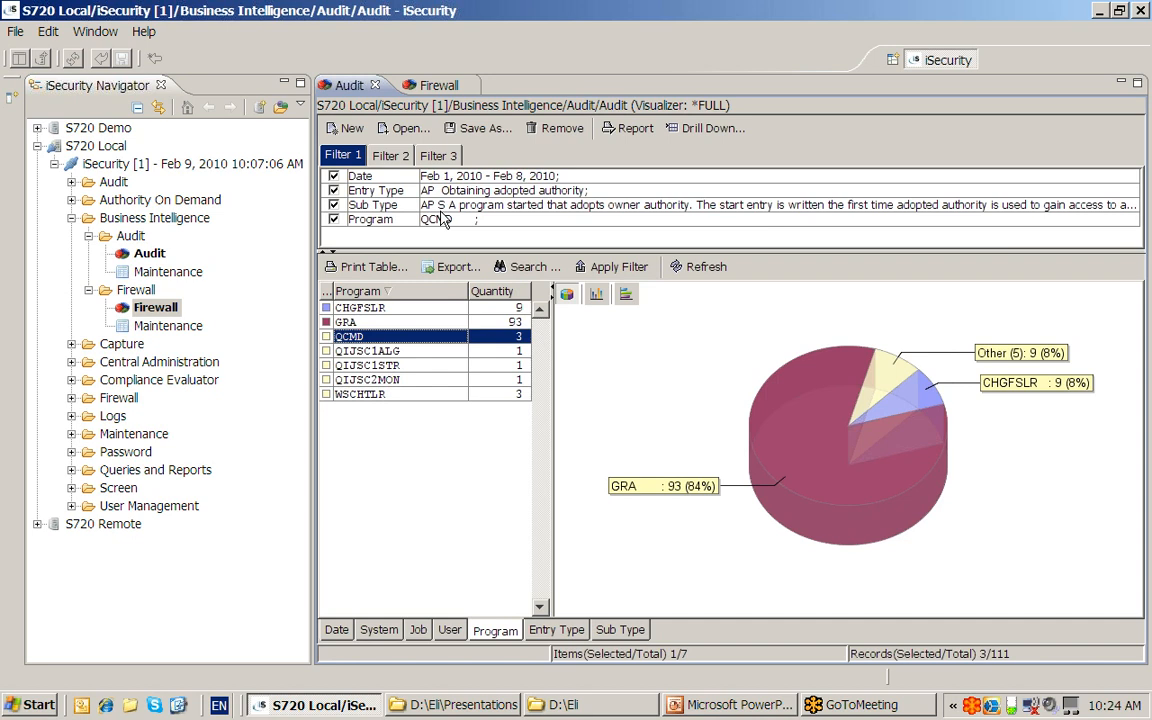
# - Drill down into the audit log to list the 3 QCMD APS records
pyautogui.click(716, 140)
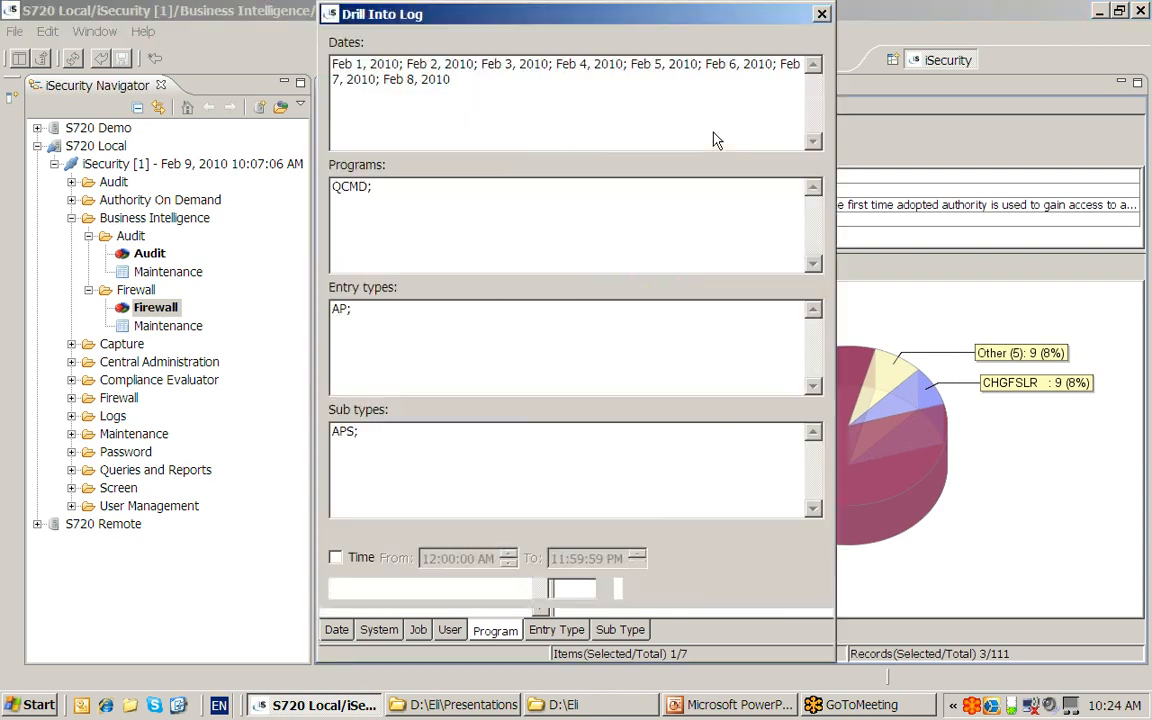
pyautogui.click(693, 633)
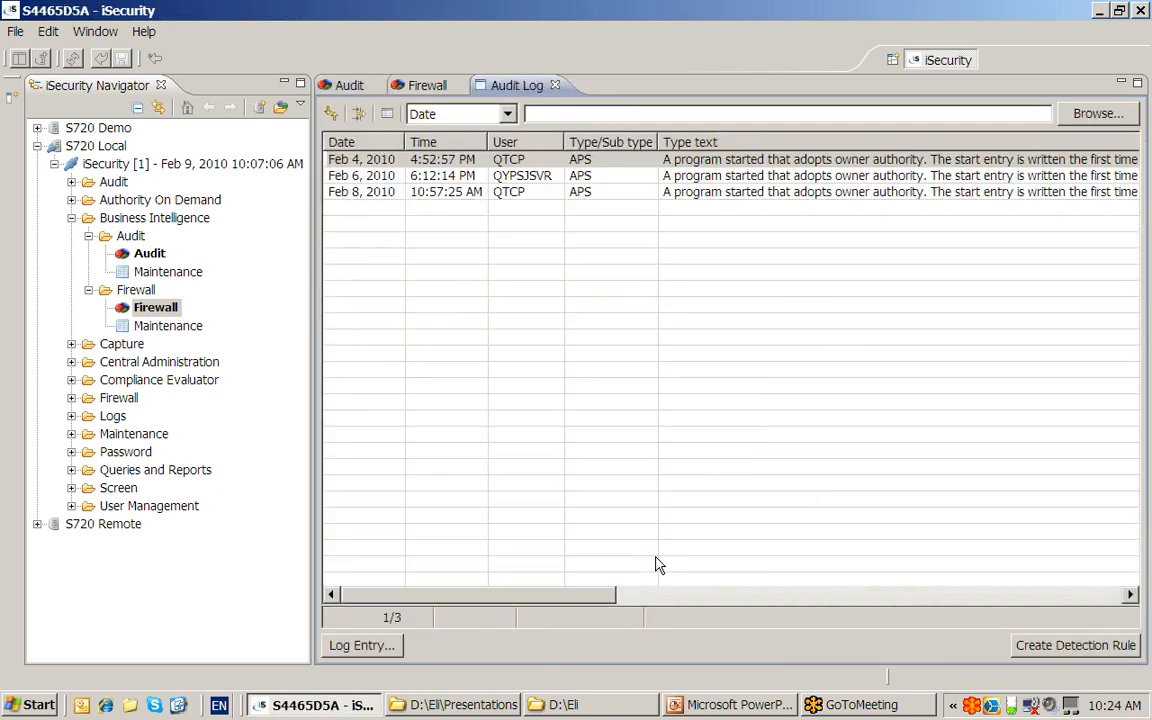
# - Inspect the Feb 4, 6 and 8 log records and create a detection rule from them
pyautogui.click(383, 163)
pyautogui.click(330, 175)
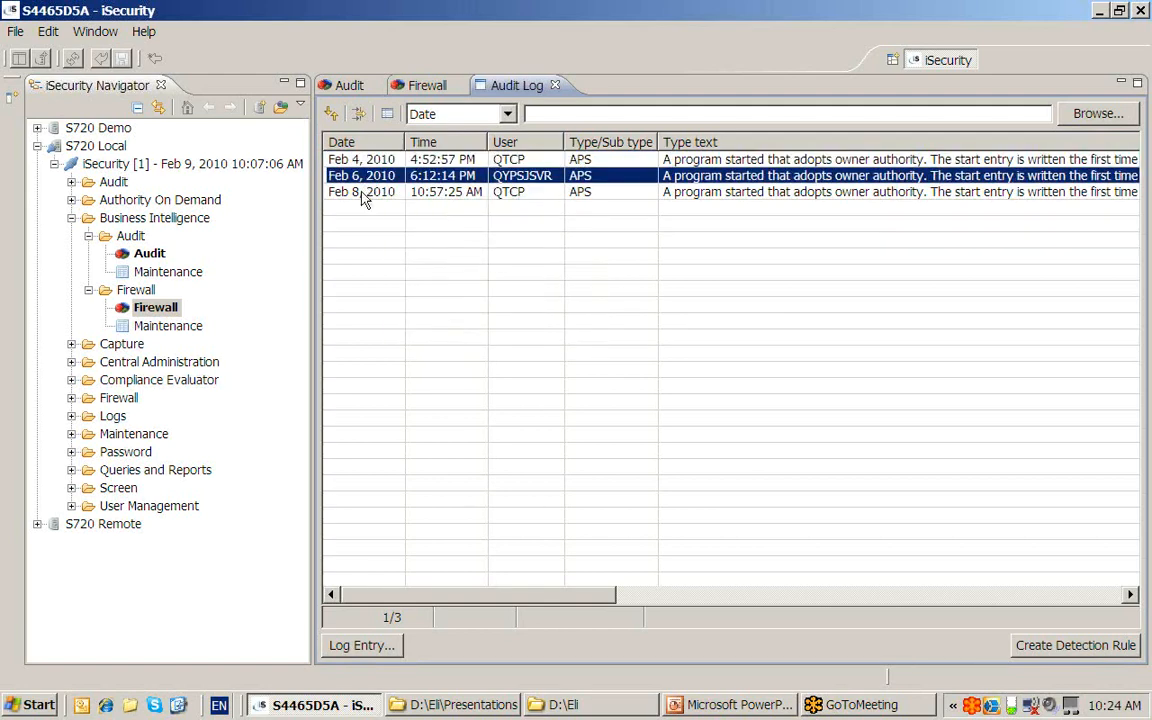
pyautogui.click(362, 192)
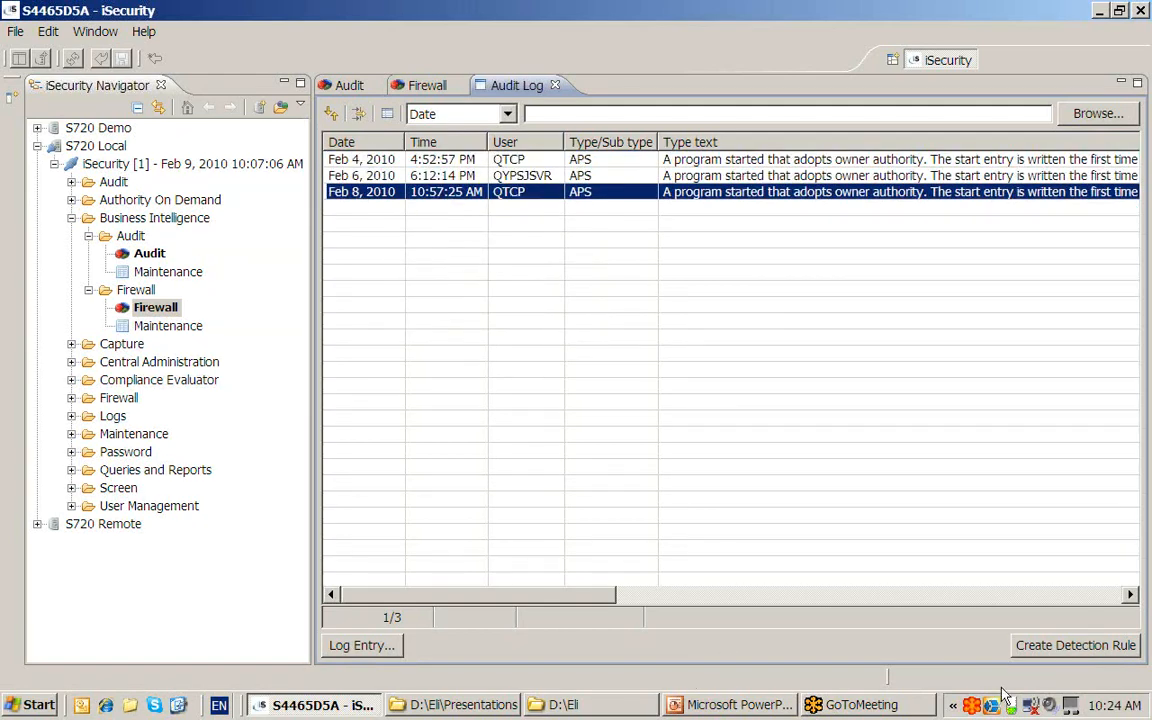
pyautogui.click(1076, 648)
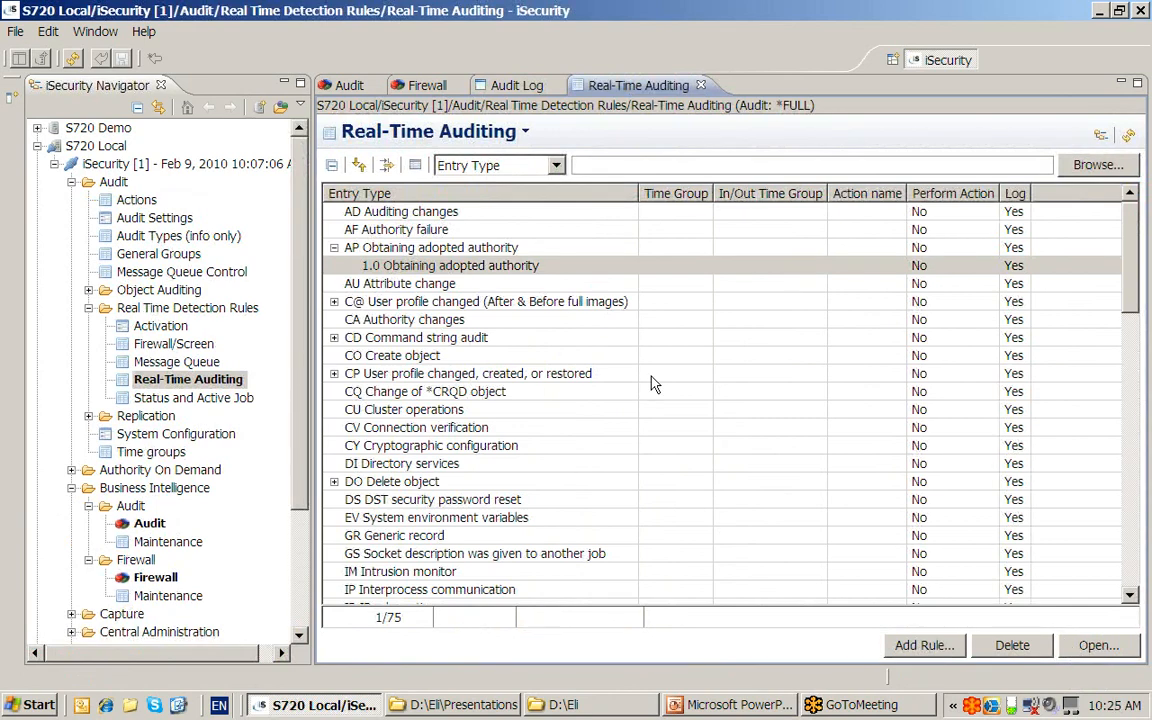
# - Open the AP rule '1.0 Obtaining adopted authority' in the Modify Selection Rule dialog
pyautogui.click(410, 266)
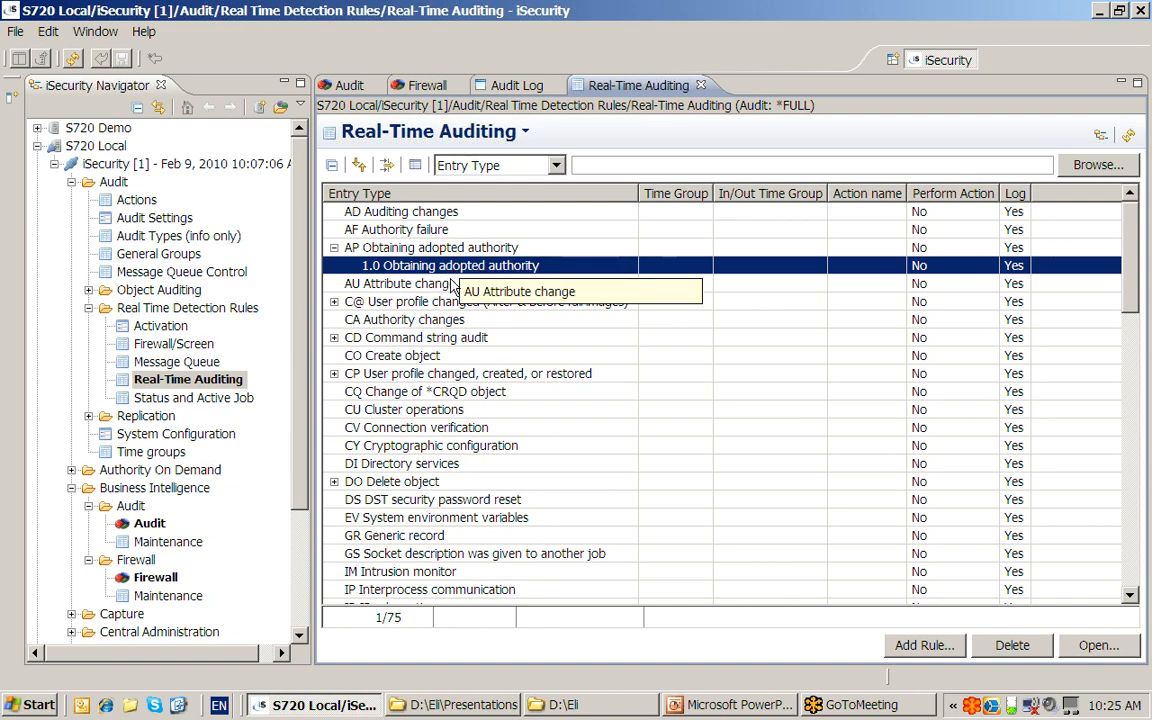
pyautogui.click(1098, 648)
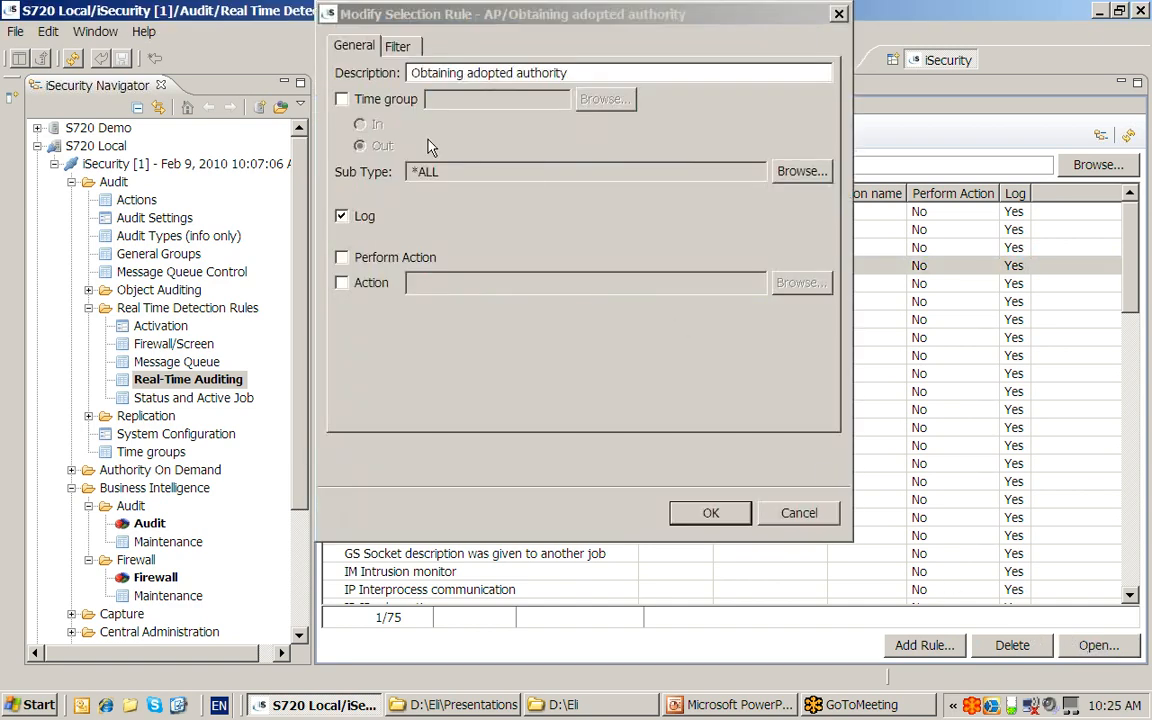
# - Delete the ten filter conditions from IP Remote address through ASP number
pyautogui.click(400, 50)
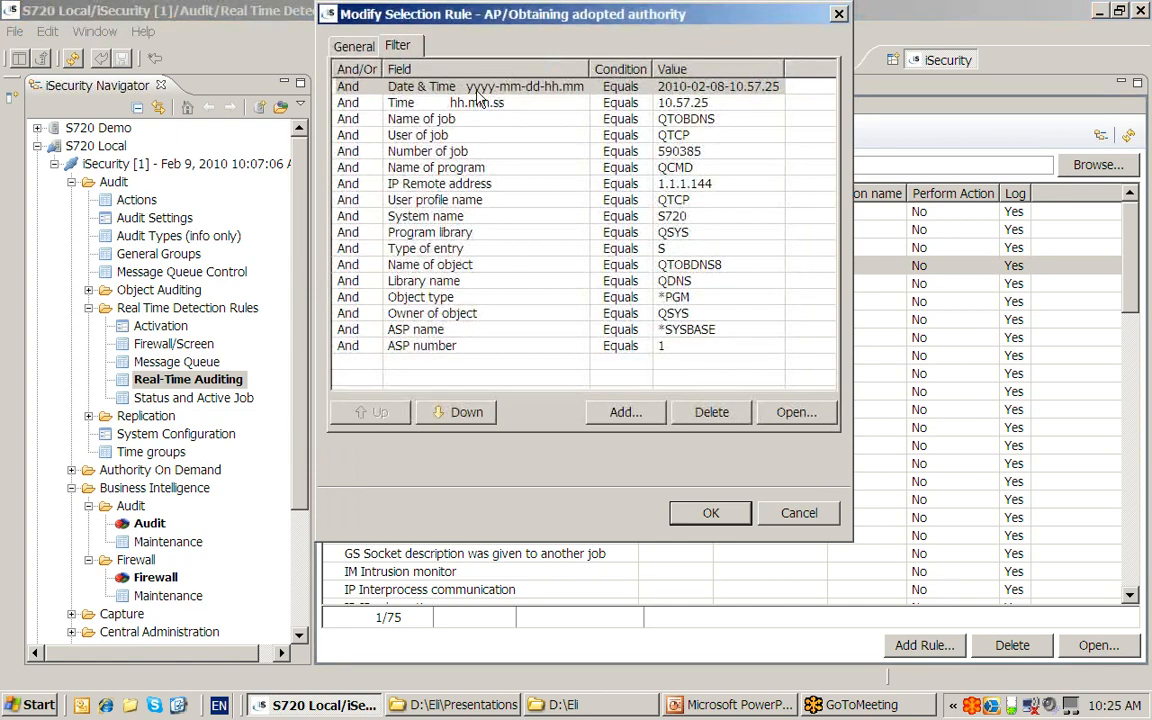
pyautogui.click(550, 86)
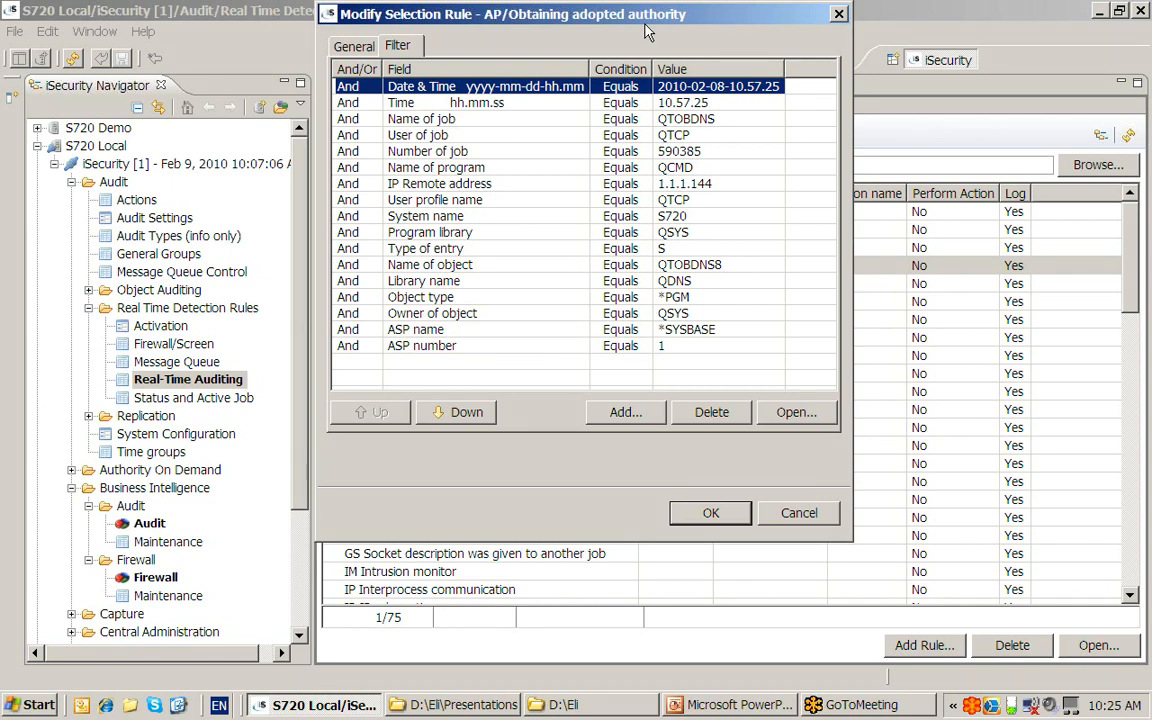
pyautogui.click(381, 183)
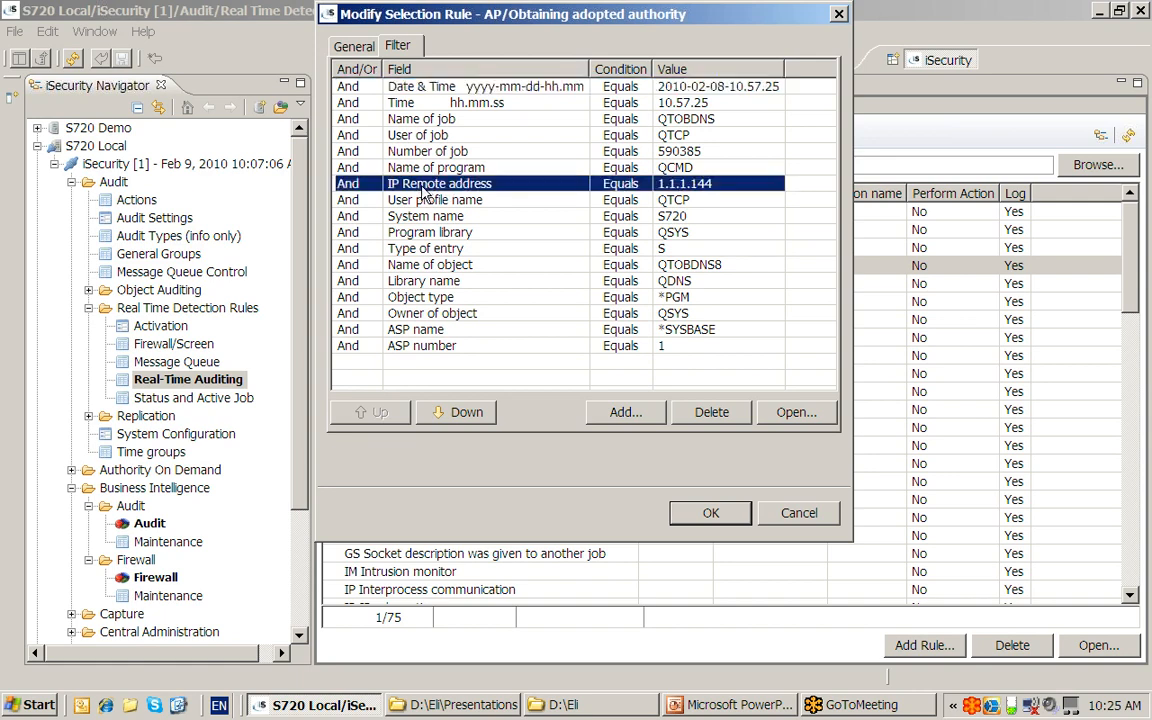
pyautogui.keyDown('shift'); pyautogui.click(424, 347); pyautogui.keyUp('shift')
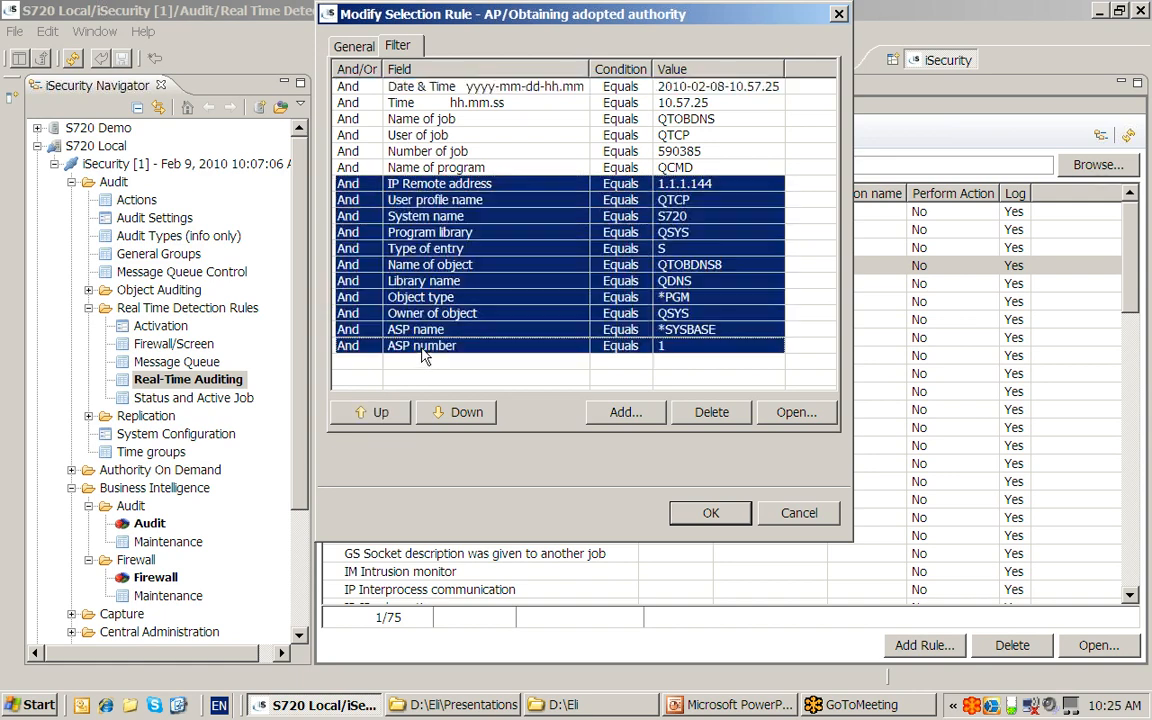
pyautogui.click(712, 412)
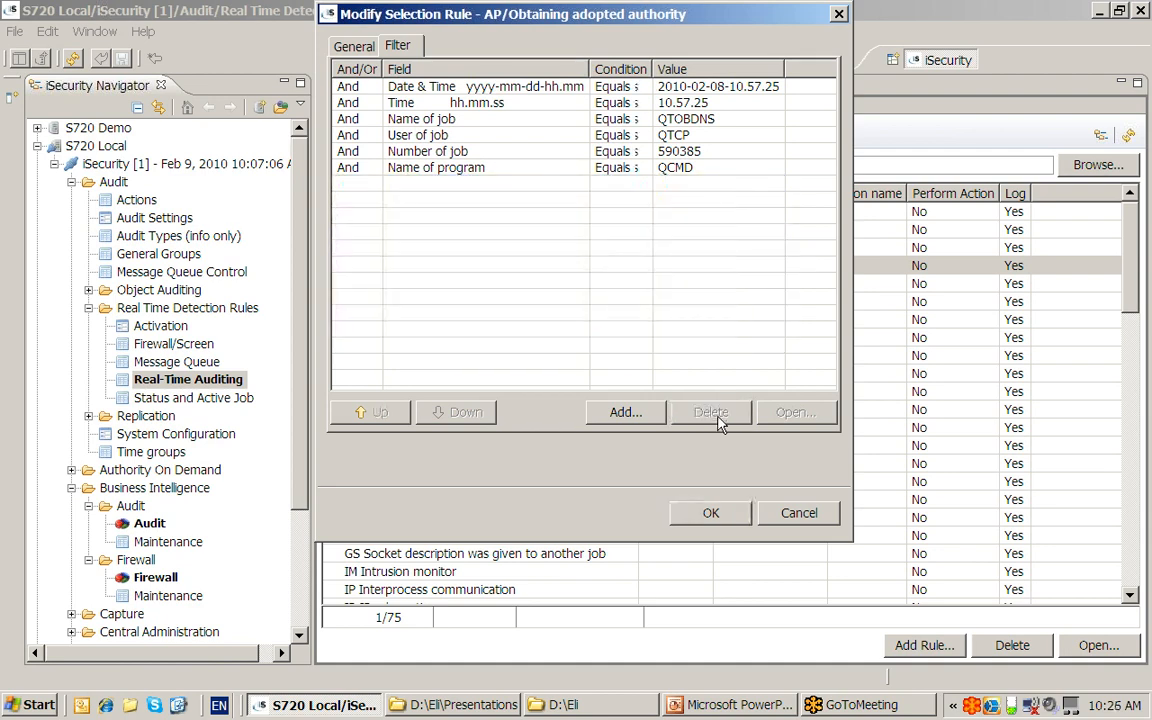
# - Change the Name of job condition to a Start match on QTOB
pyautogui.doubleClick(433, 120)
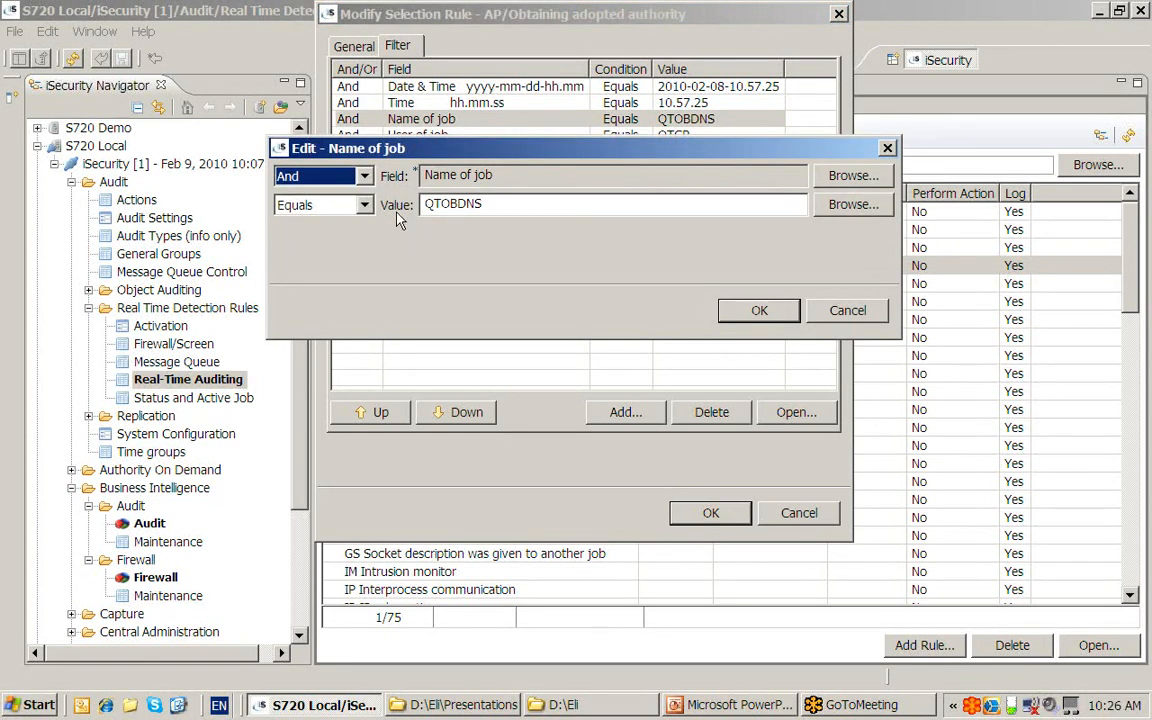
pyautogui.click(364, 205)
pyautogui.click(368, 270)
pyautogui.click(368, 270)
pyautogui.click(292, 287)
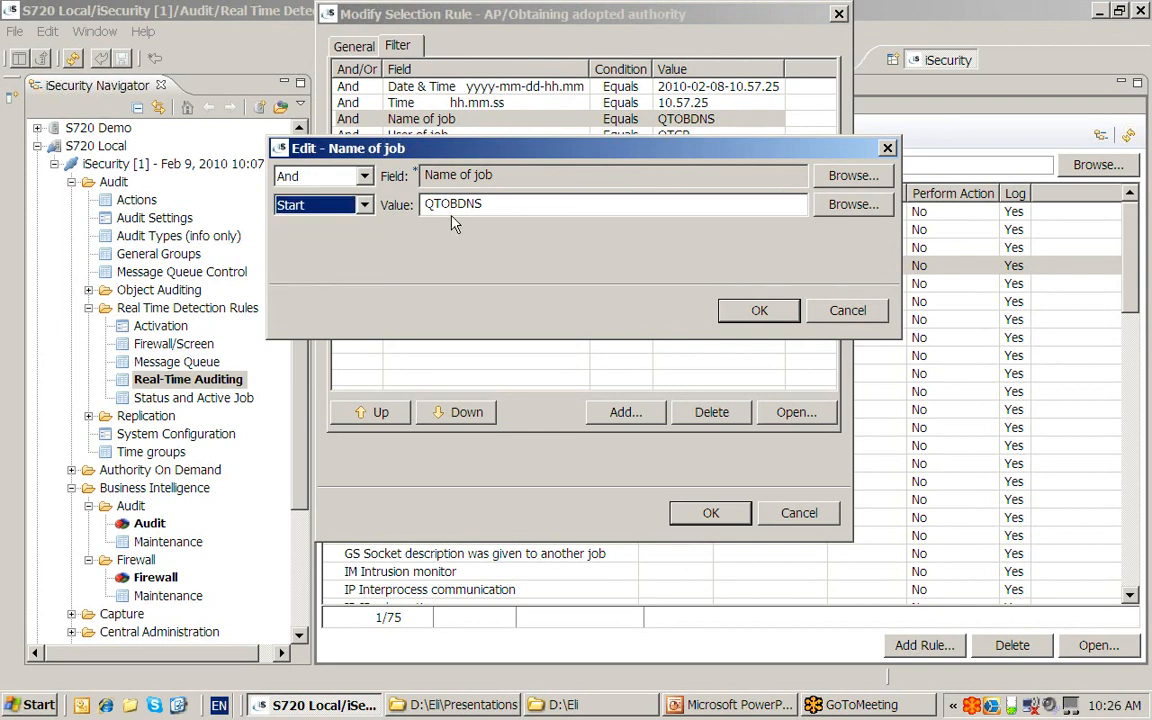
pyautogui.click(453, 204)
pyautogui.press('Delete')
pyautogui.press('Delete')
pyautogui.press('Delete')
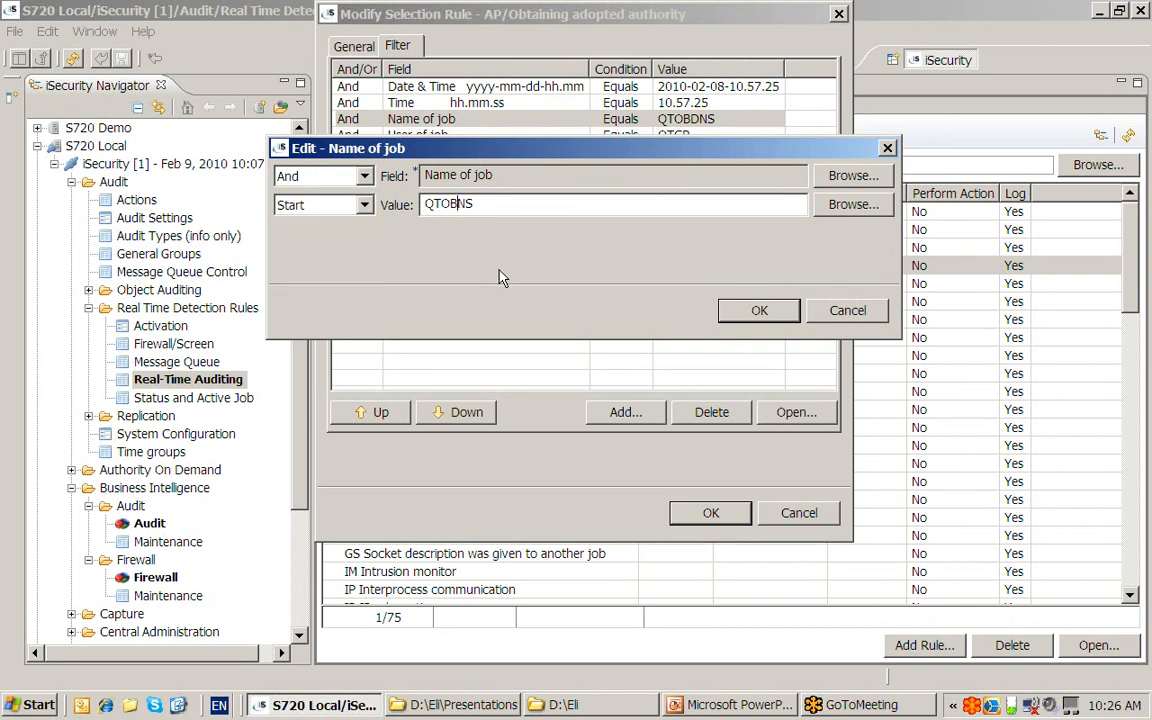
pyautogui.click(765, 316)
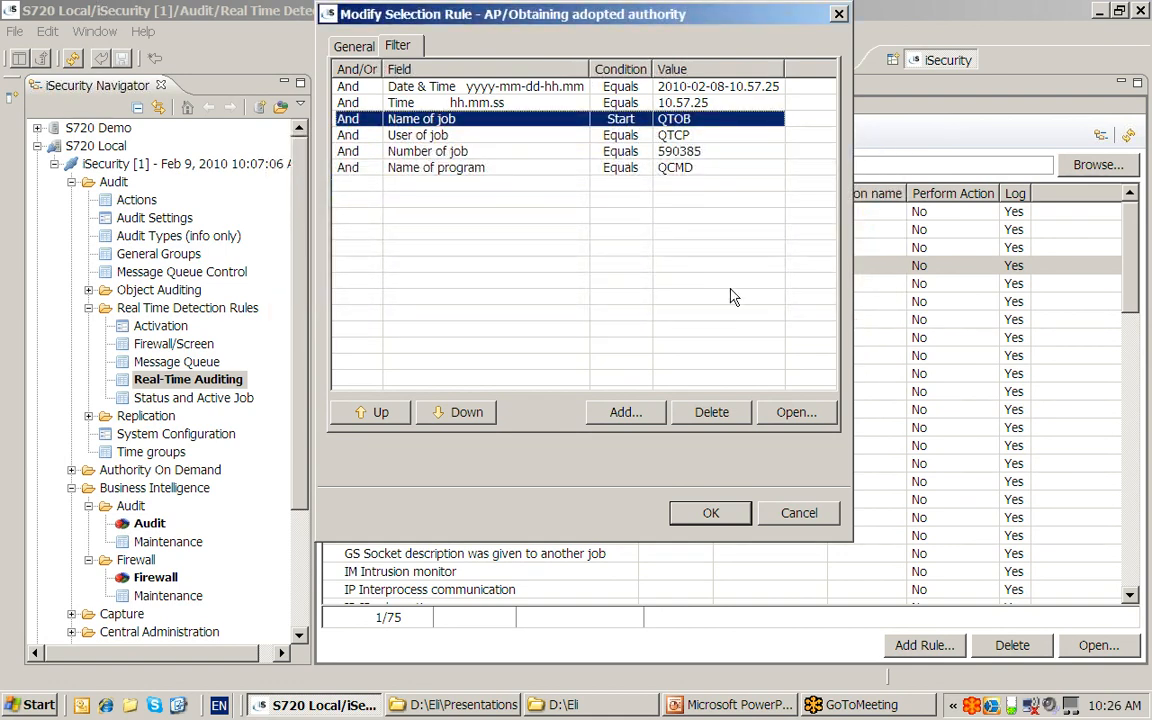
# - Make User of job a List condition matching QTCP, QABC and QXYZ
pyautogui.doubleClick(504, 137)
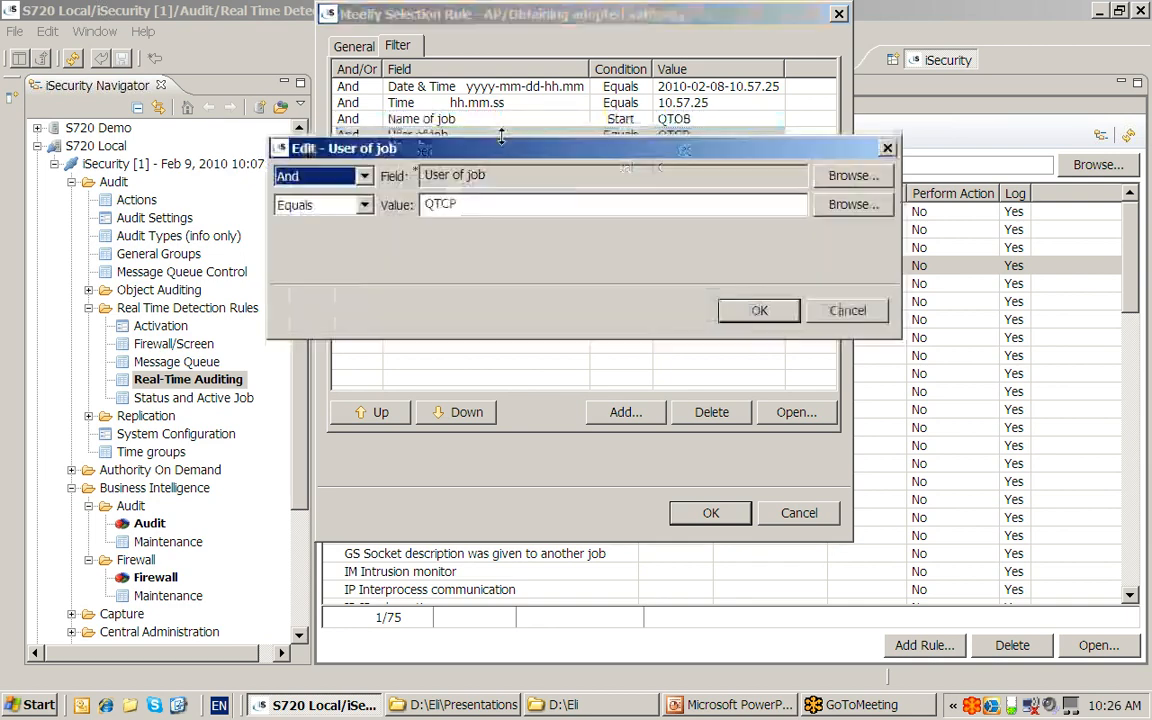
pyautogui.click(366, 206)
pyautogui.moveTo(366, 230); pyautogui.dragTo(366, 257)
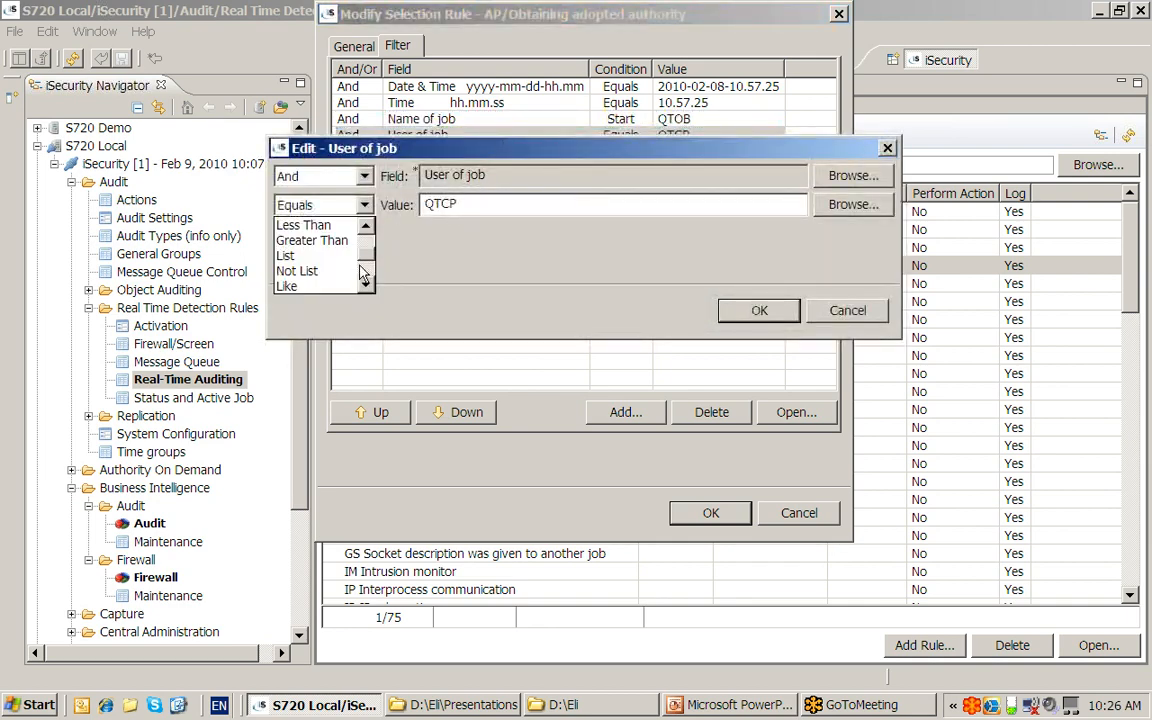
pyautogui.click(327, 258)
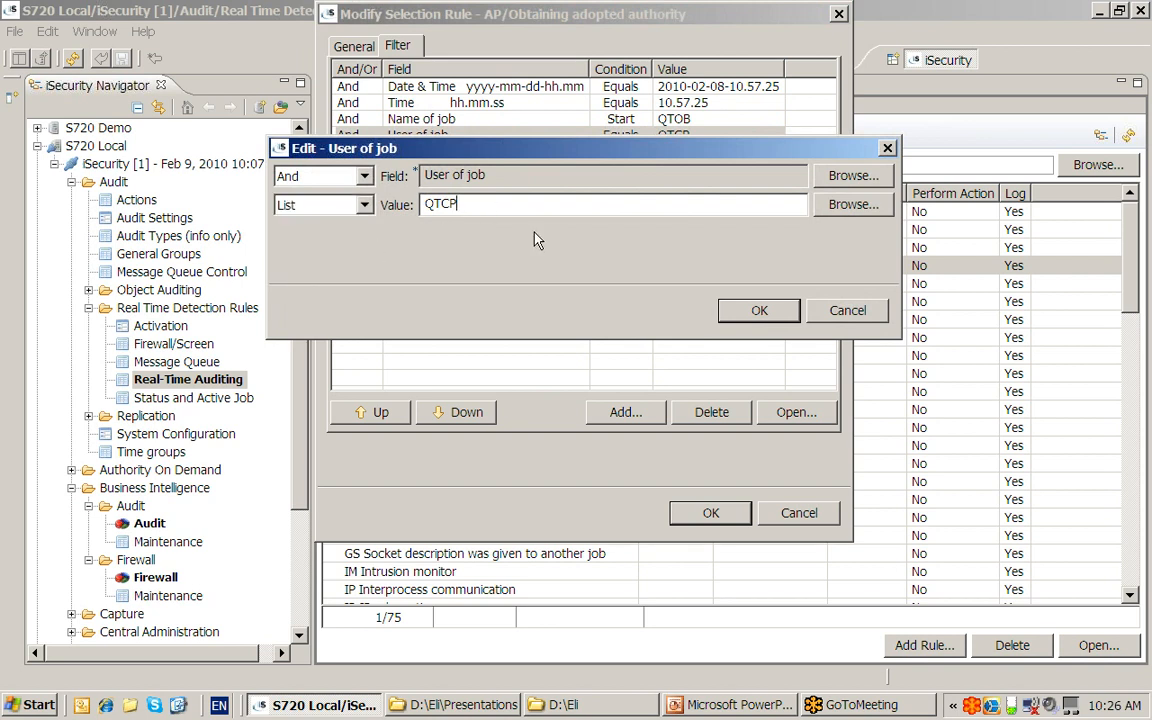
pyautogui.write('QABC QXYZ')
pyautogui.click(759, 310)
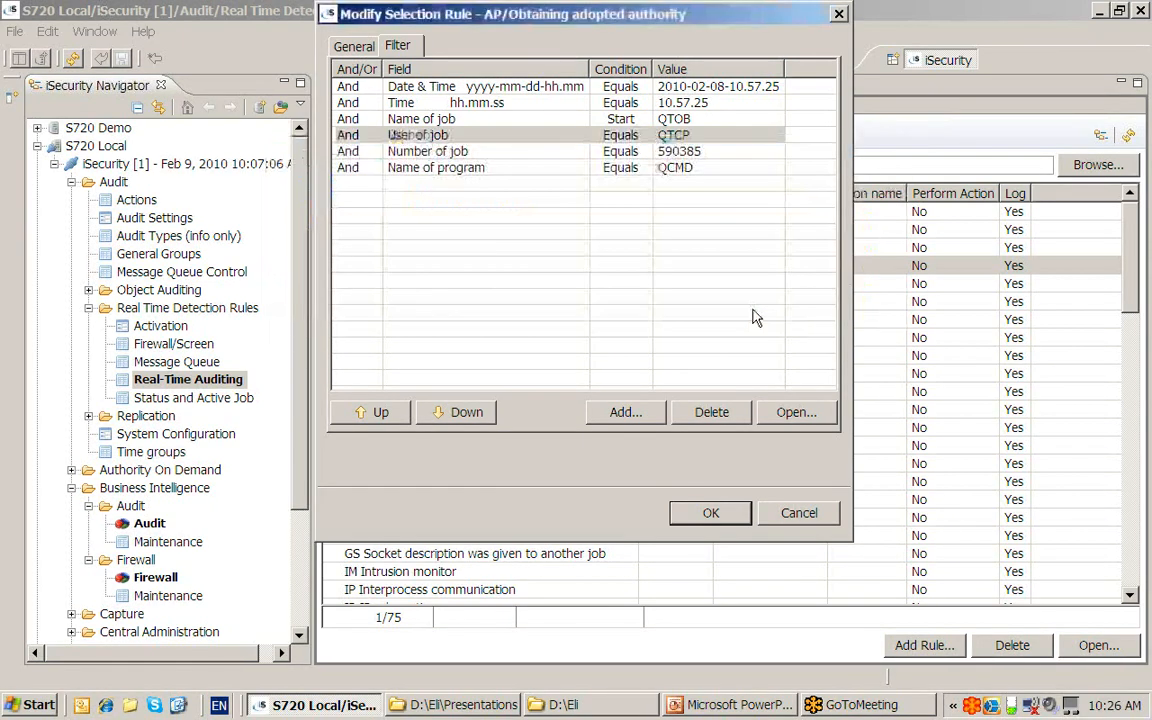
# - Remove the Date & Time, Time and Number of job conditions
pyautogui.click(456, 88)
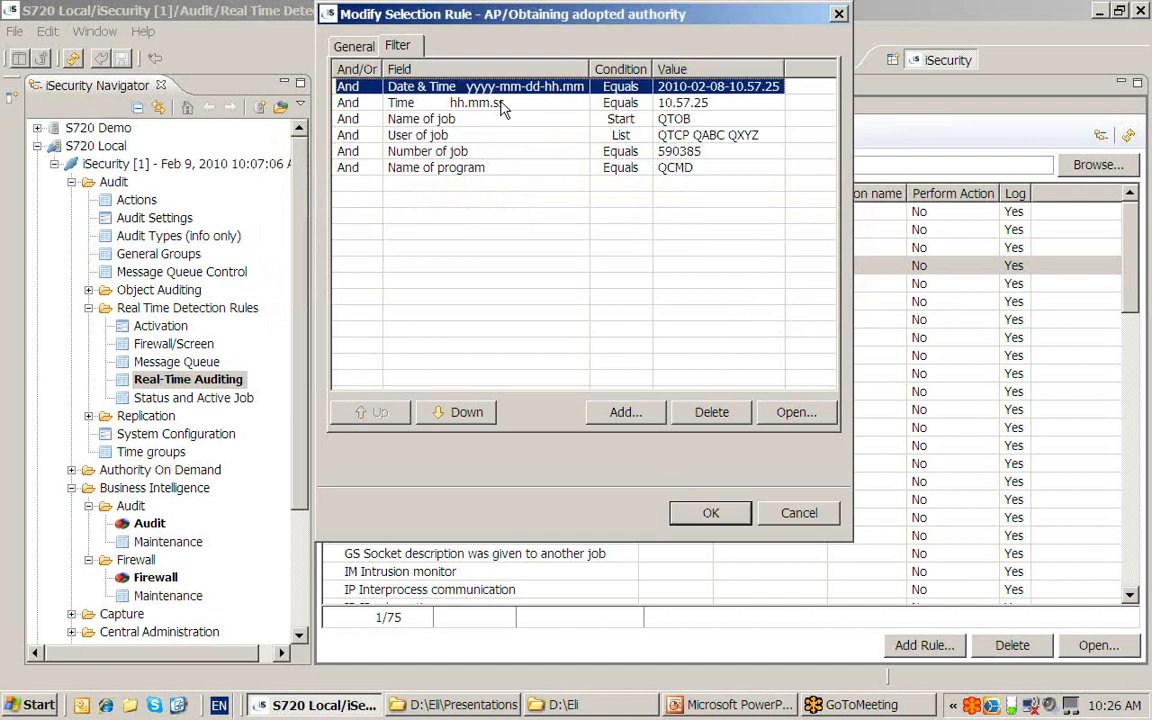
pyautogui.keyDown('shift'); pyautogui.click(505, 104); pyautogui.keyUp('shift')
pyautogui.click(711, 412)
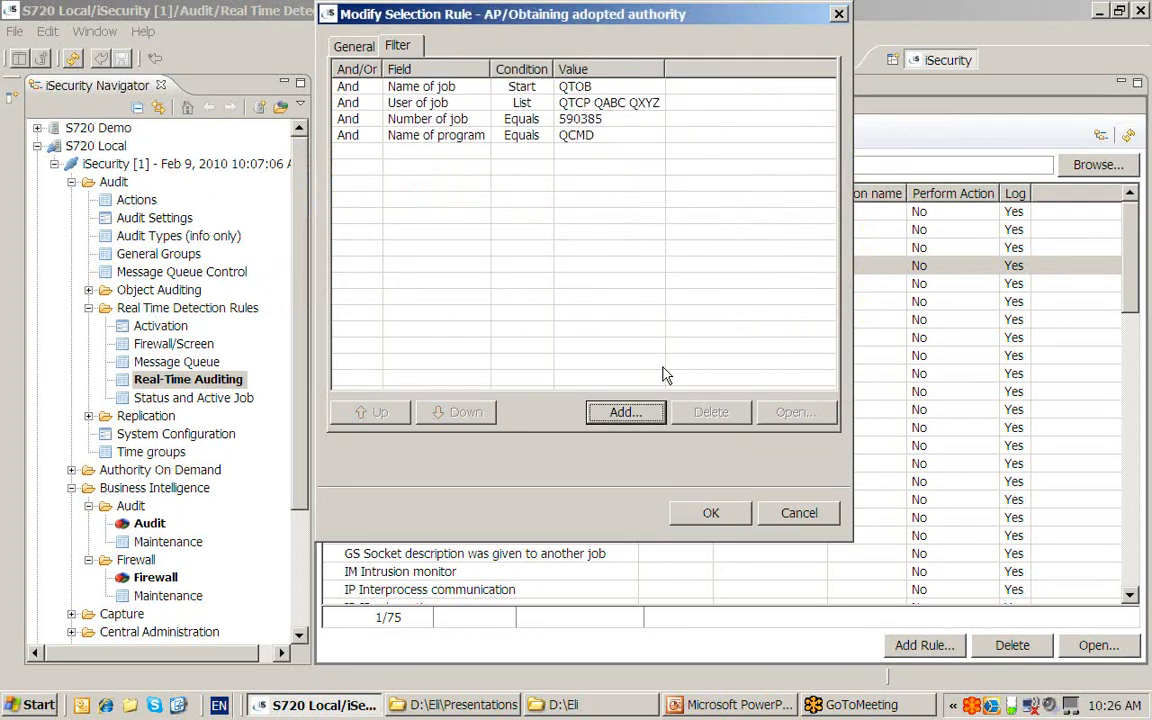
pyautogui.click(411, 118)
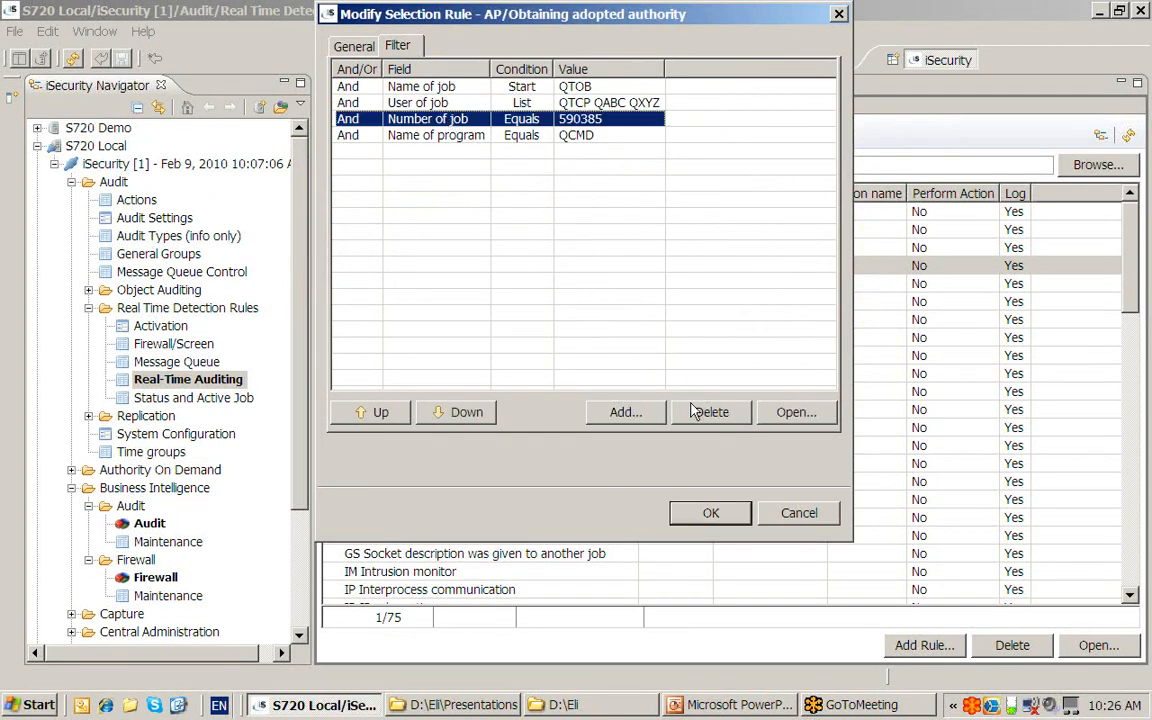
pyautogui.click(709, 415)
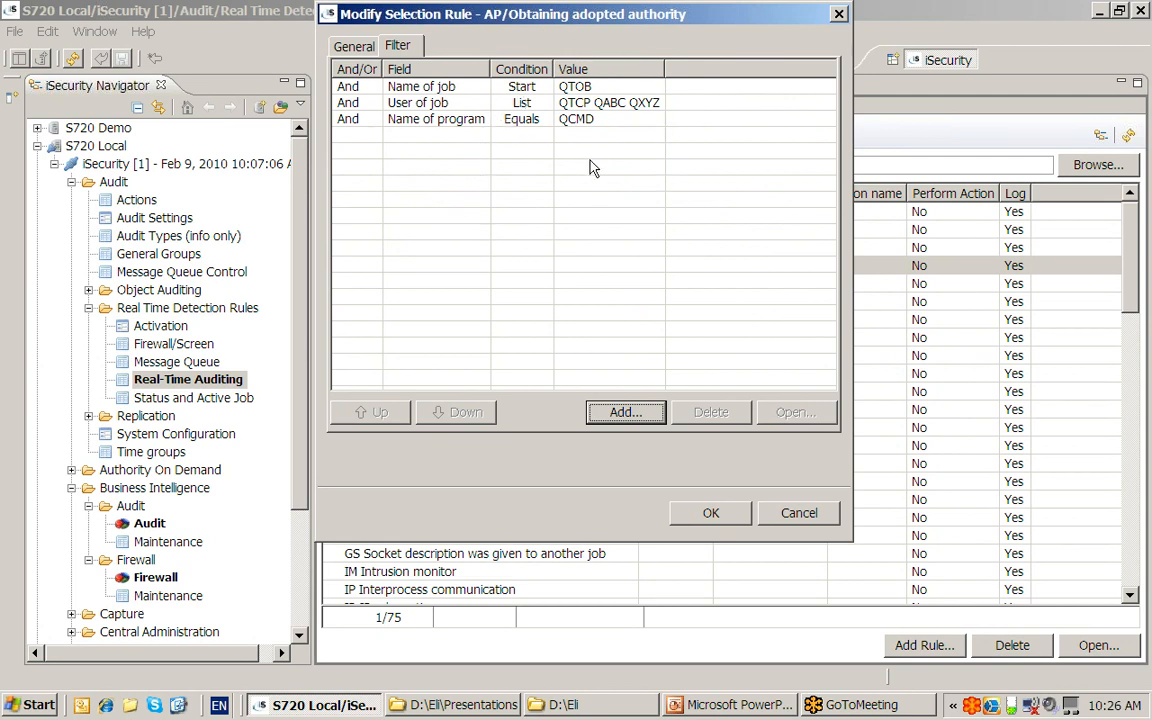
# - Enable Action, browse actions without choosing one, cancel the rule editor, and return to PowerPoint
pyautogui.click(356, 50)
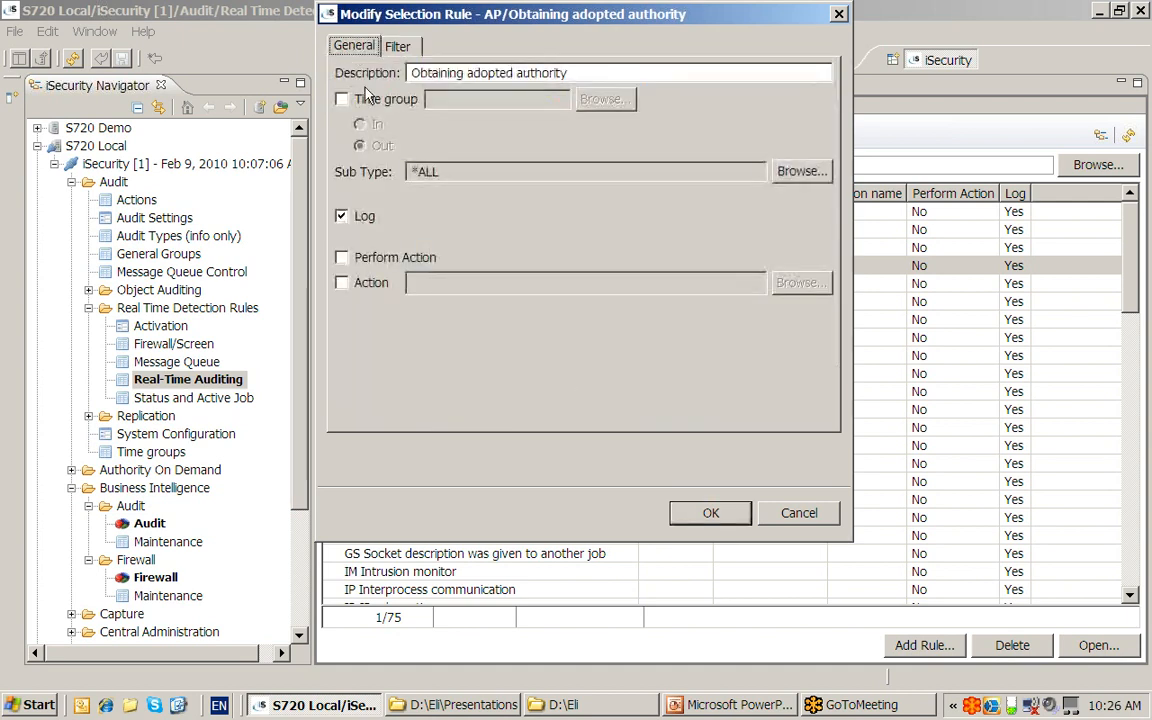
pyautogui.click(343, 284)
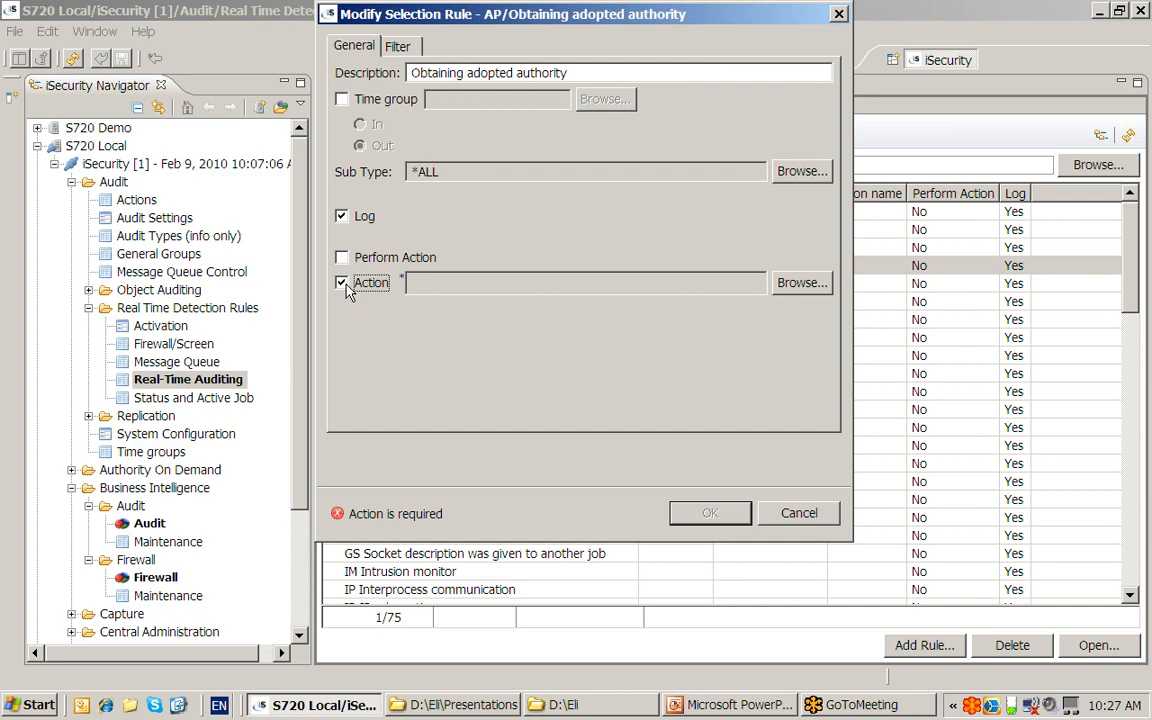
pyautogui.click(795, 284)
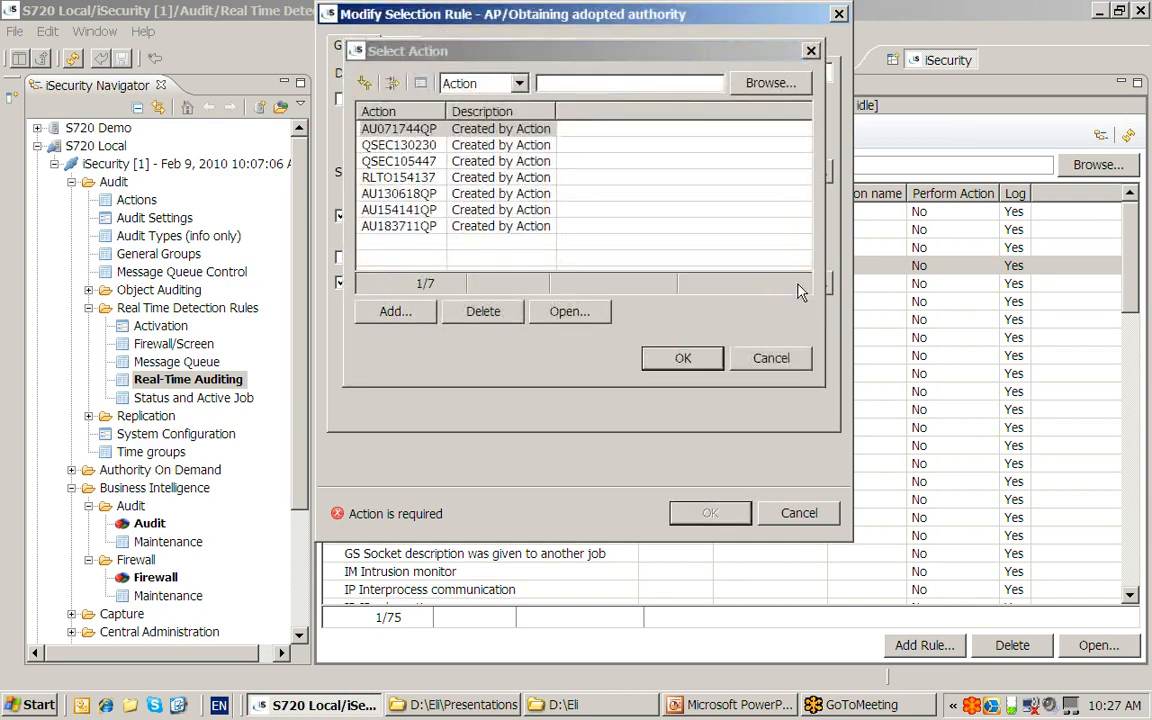
pyautogui.click(771, 360)
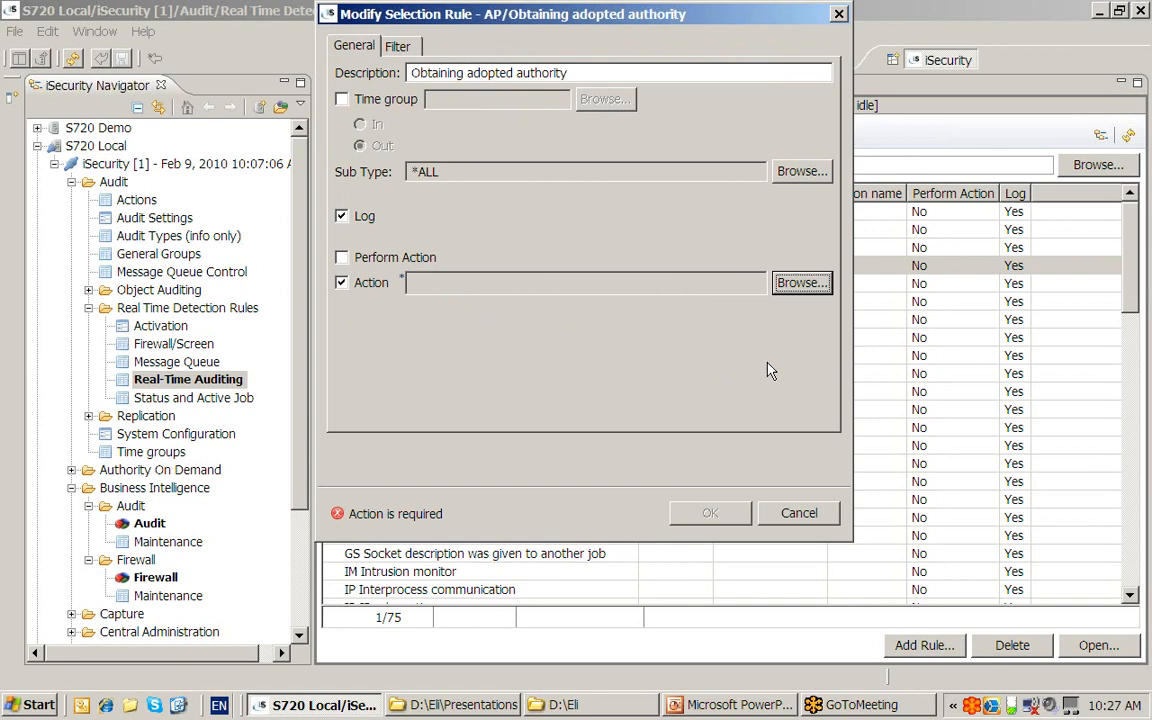
pyautogui.click(797, 521)
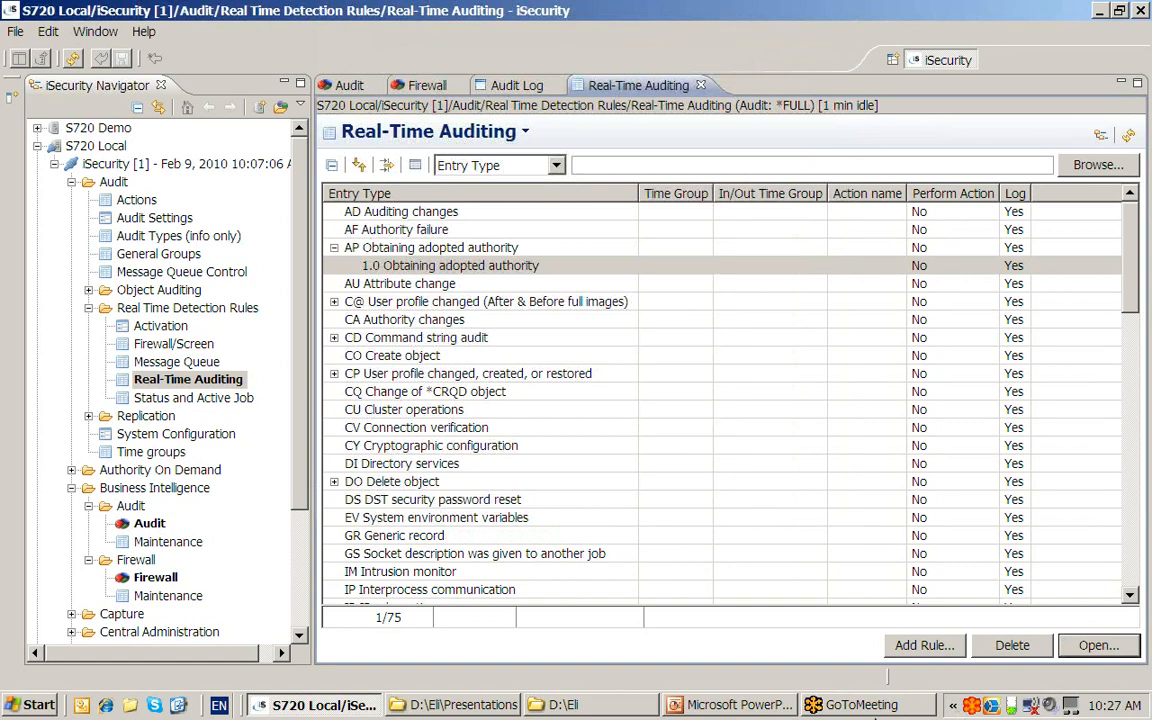
pyautogui.click(714, 706)
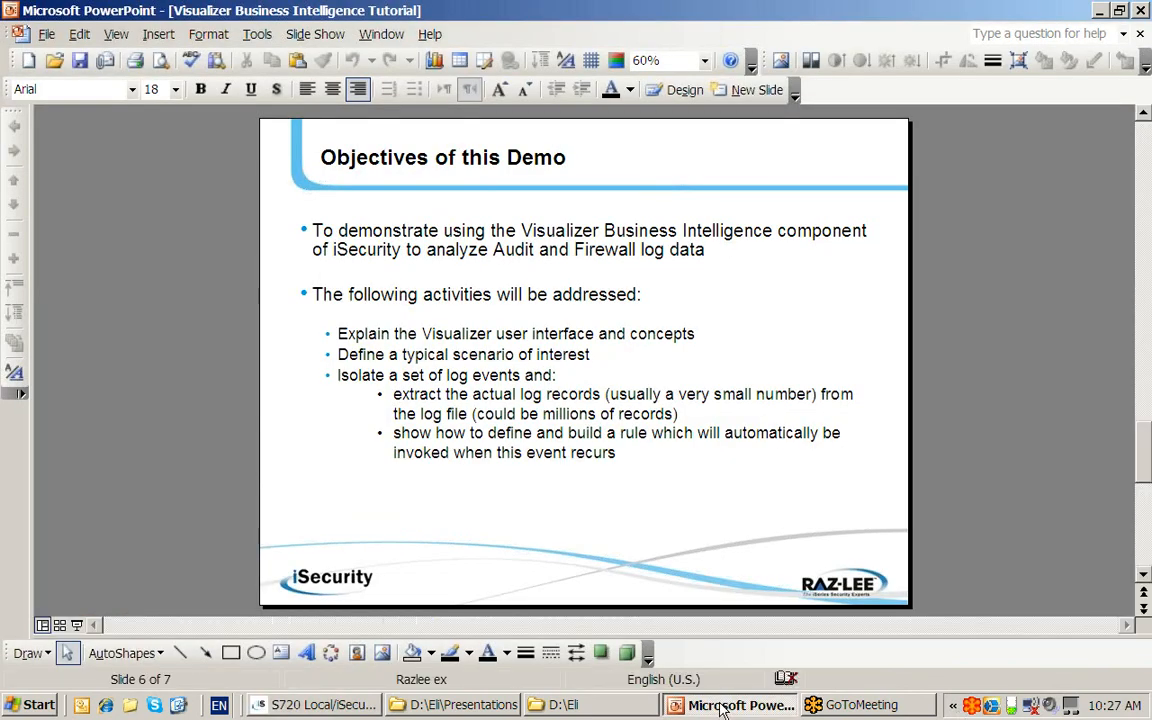